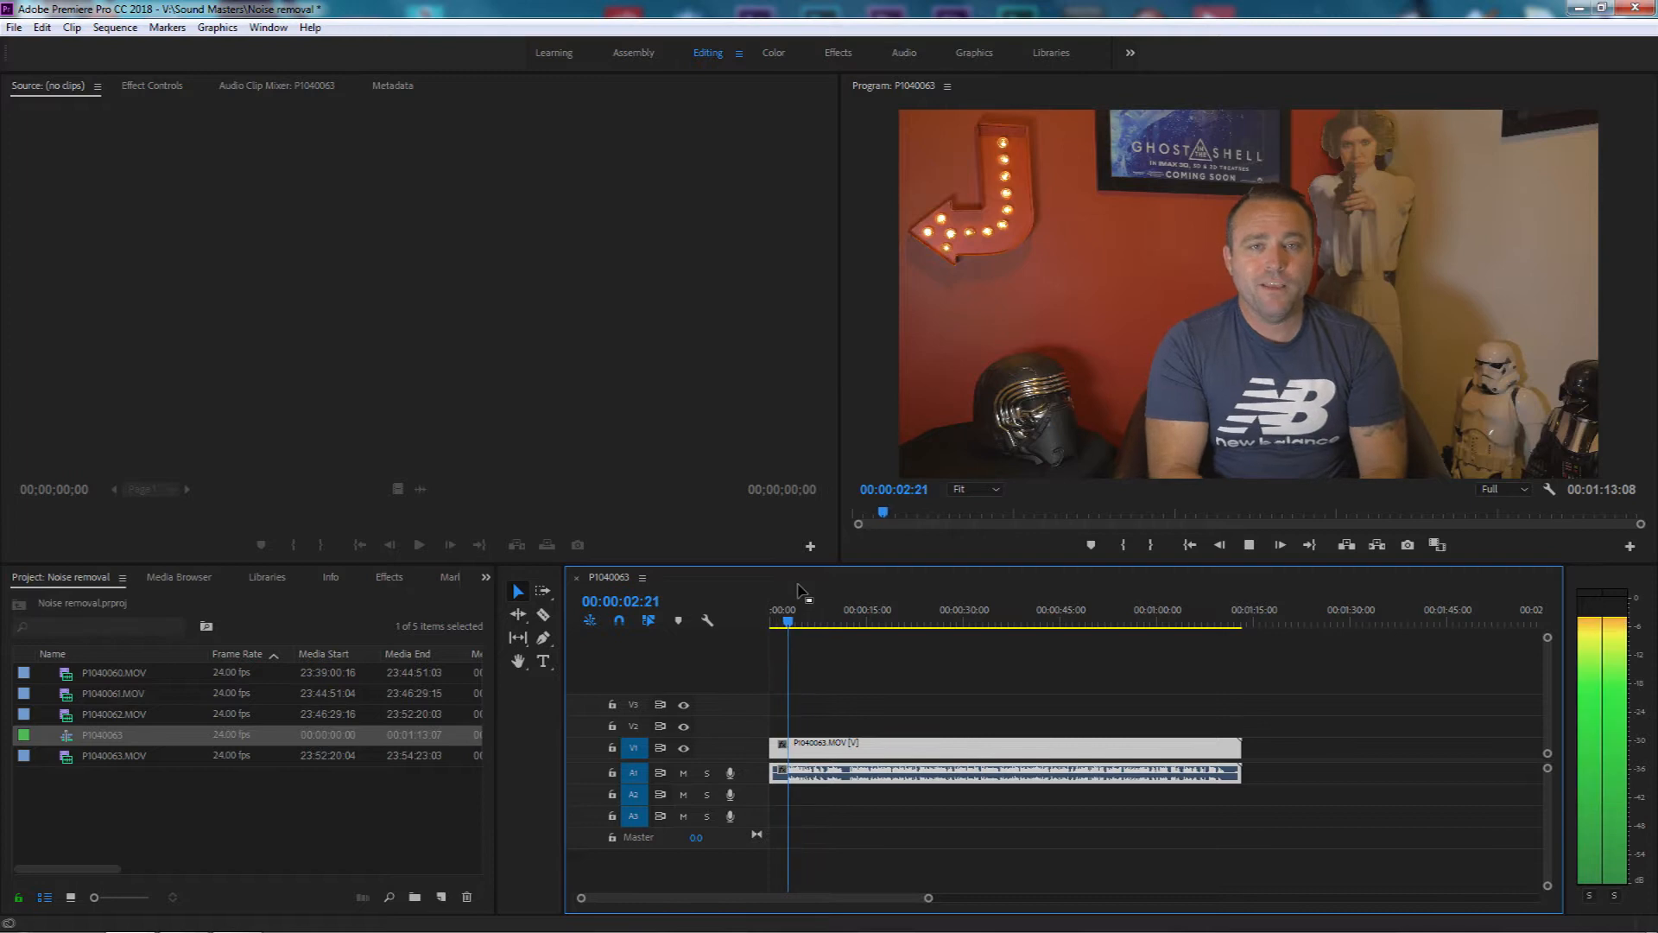
Play the opening of the P1040063 sequence from its start to hear the background noise before the speech
key(space)
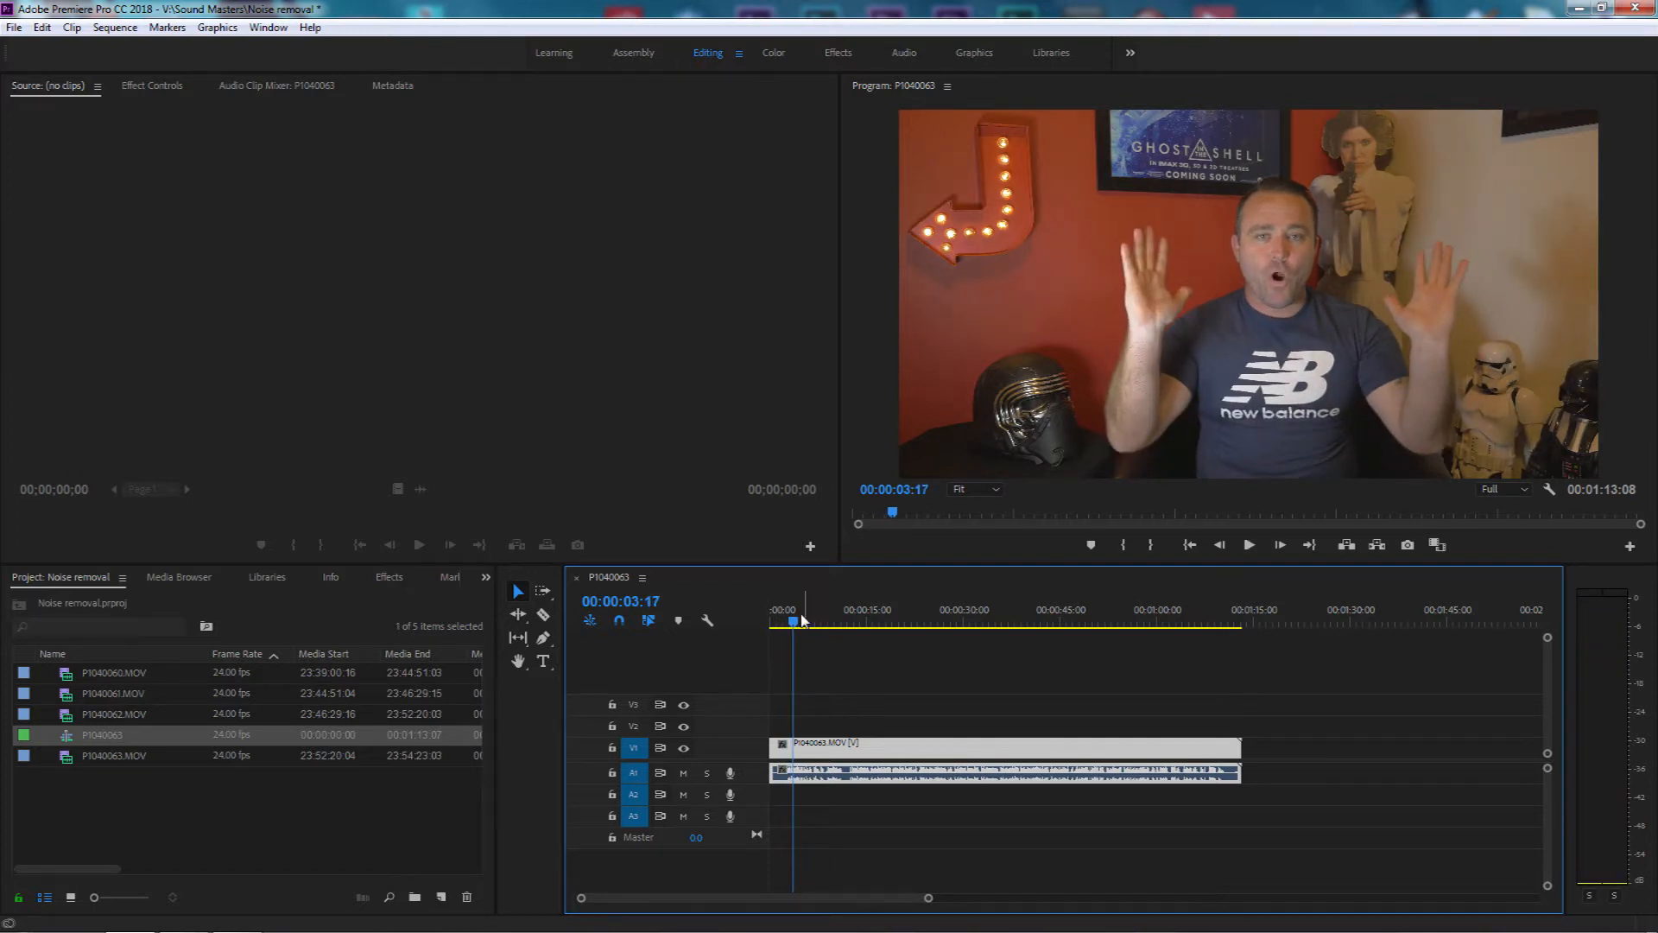
drag(793, 624, 751, 627)
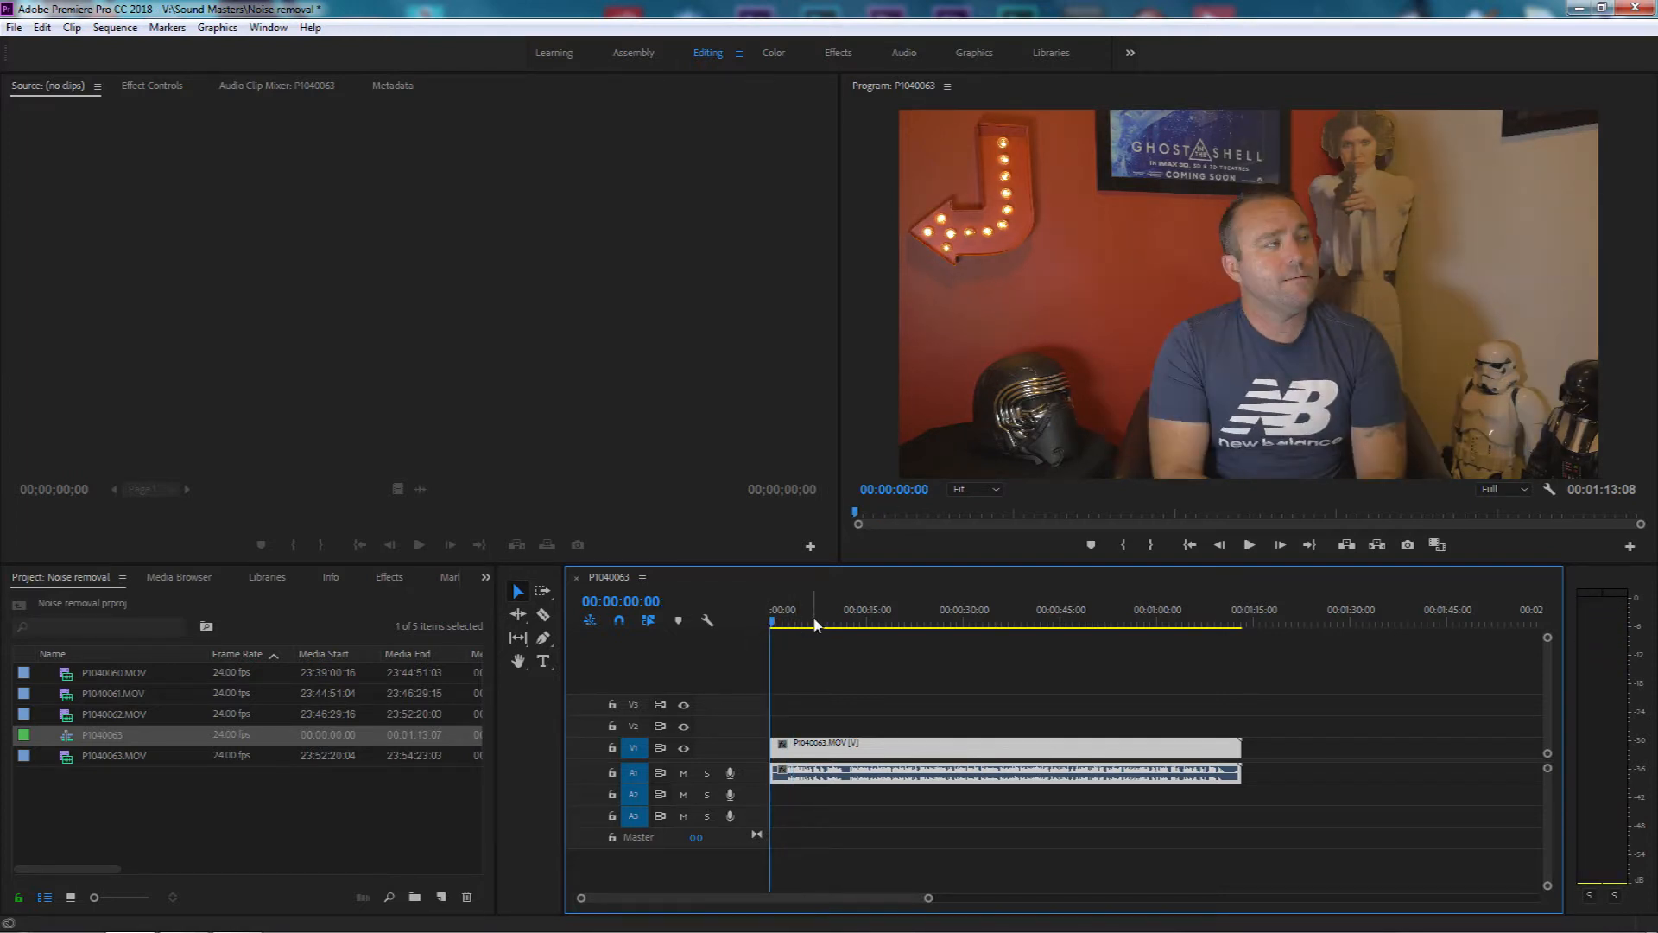
key(space)
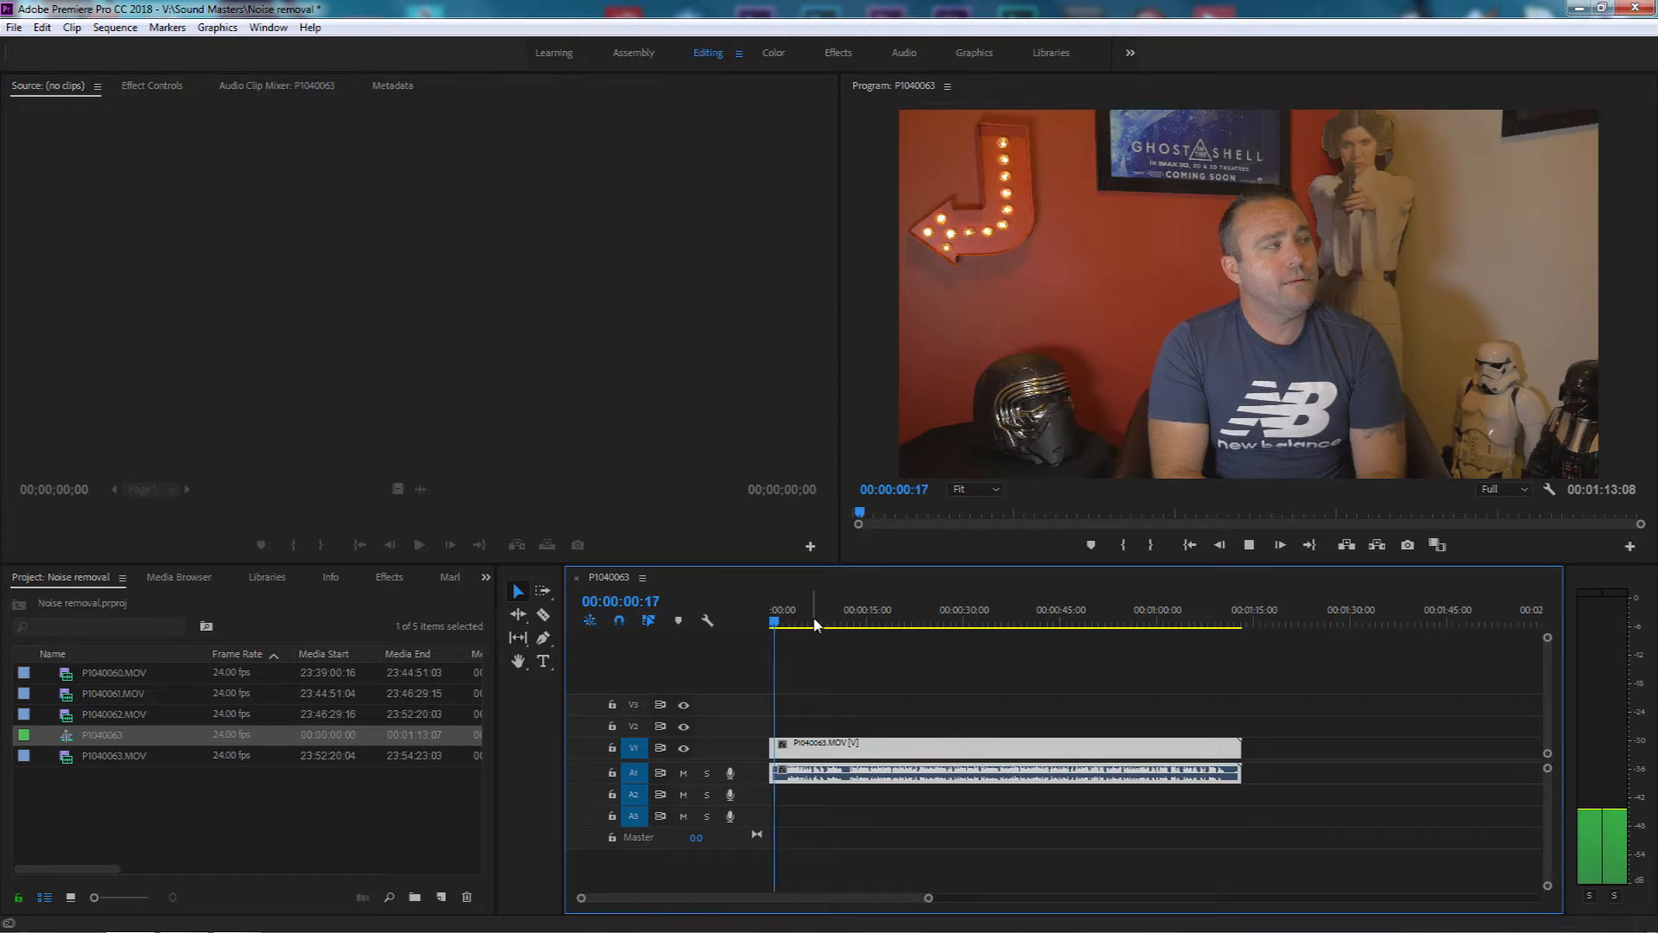
key(space)
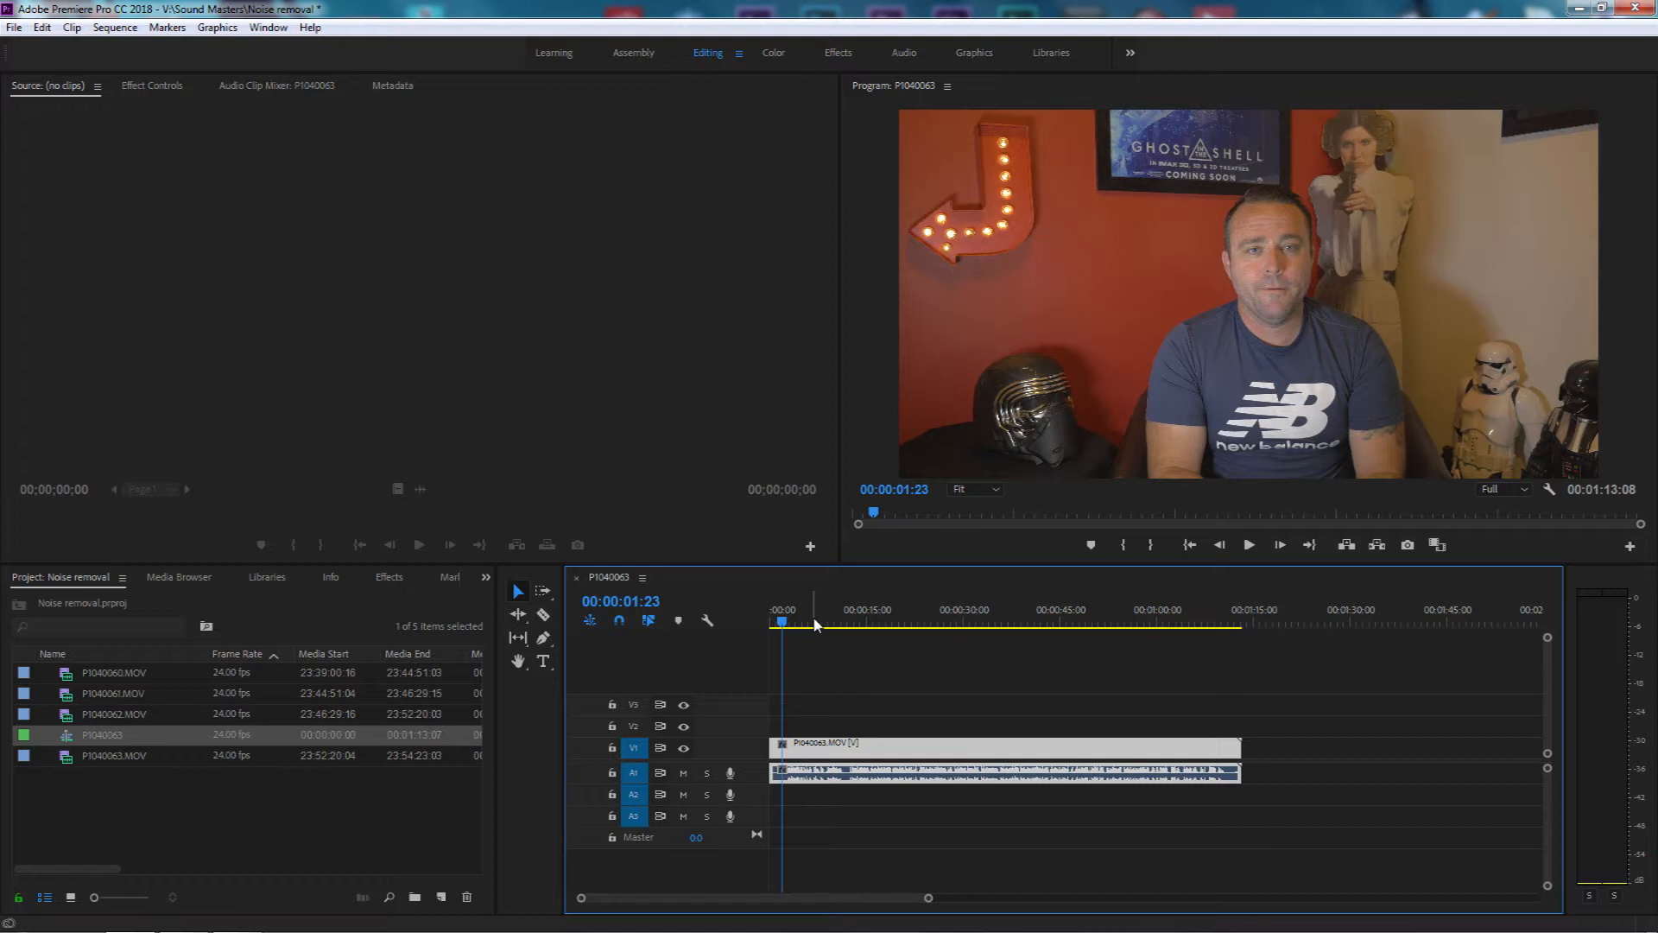
Send the P1040063.MOV clip in the timeline to Adobe Audition for audio editing
right_click(1030, 761)
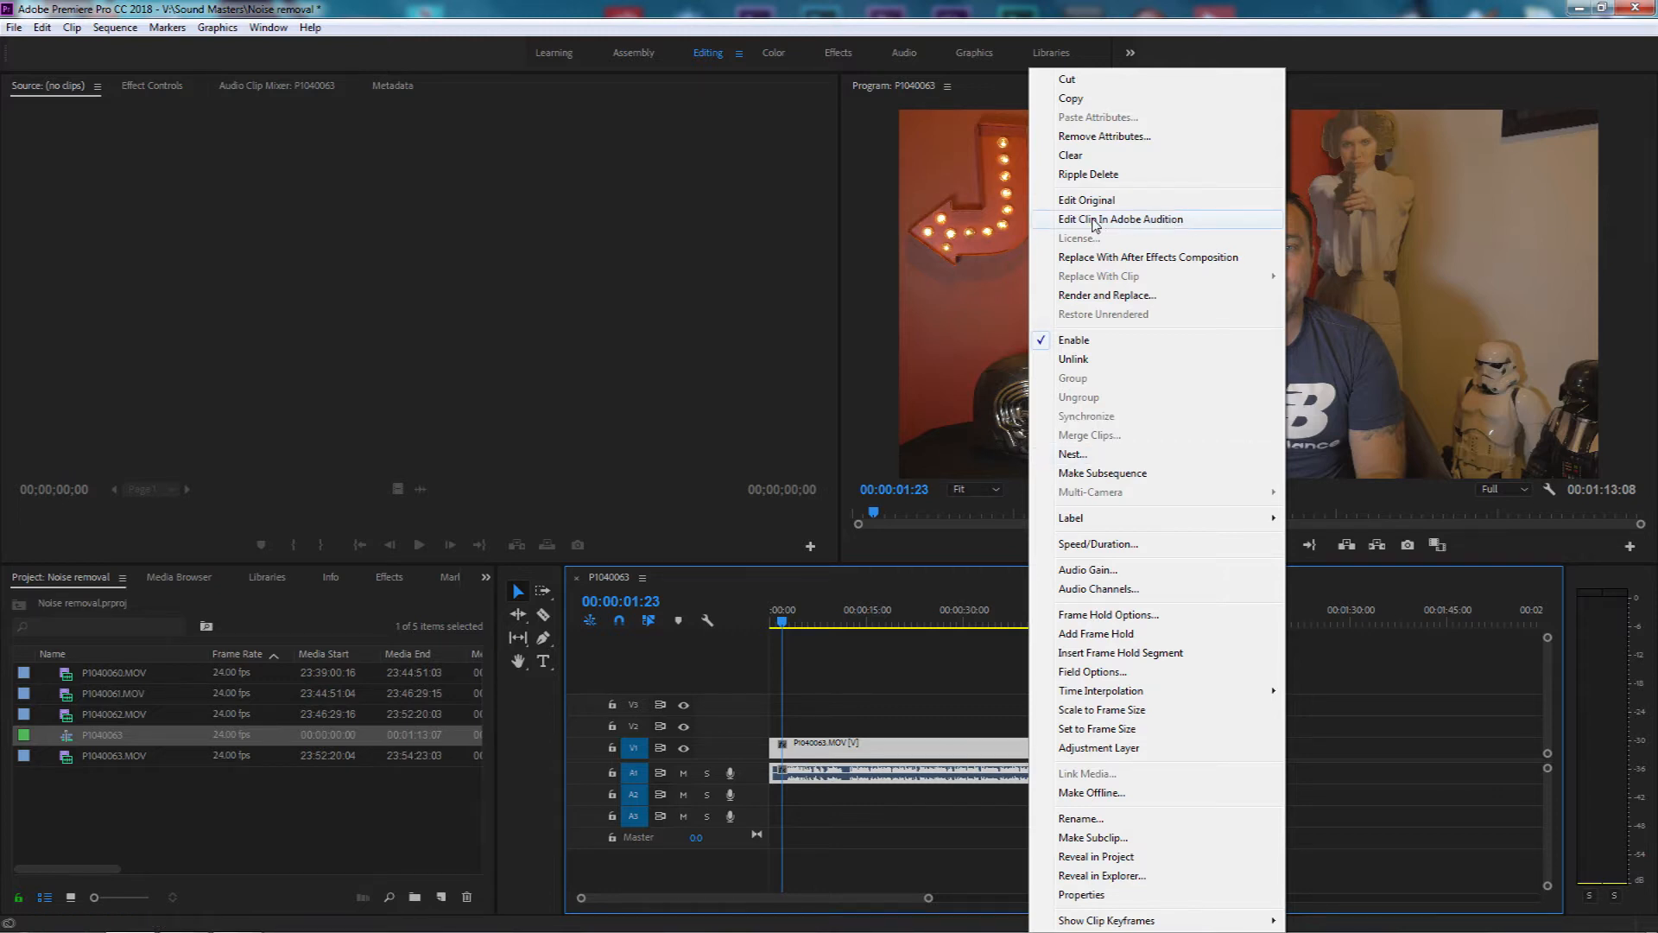
click(1160, 221)
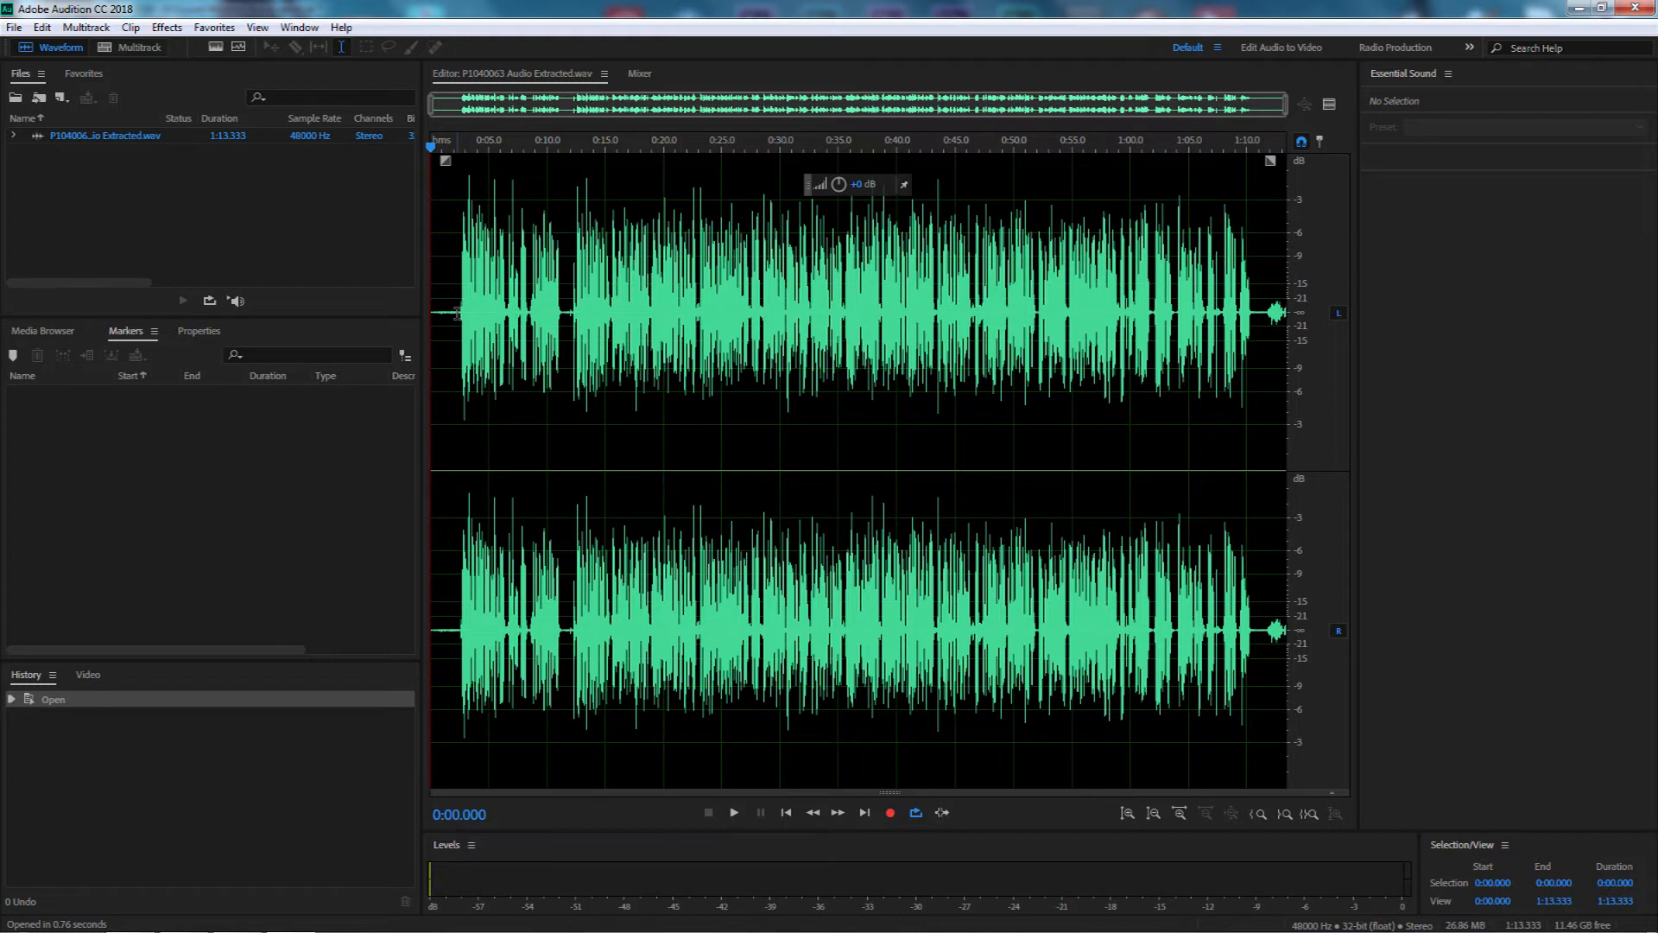
click(169, 29)
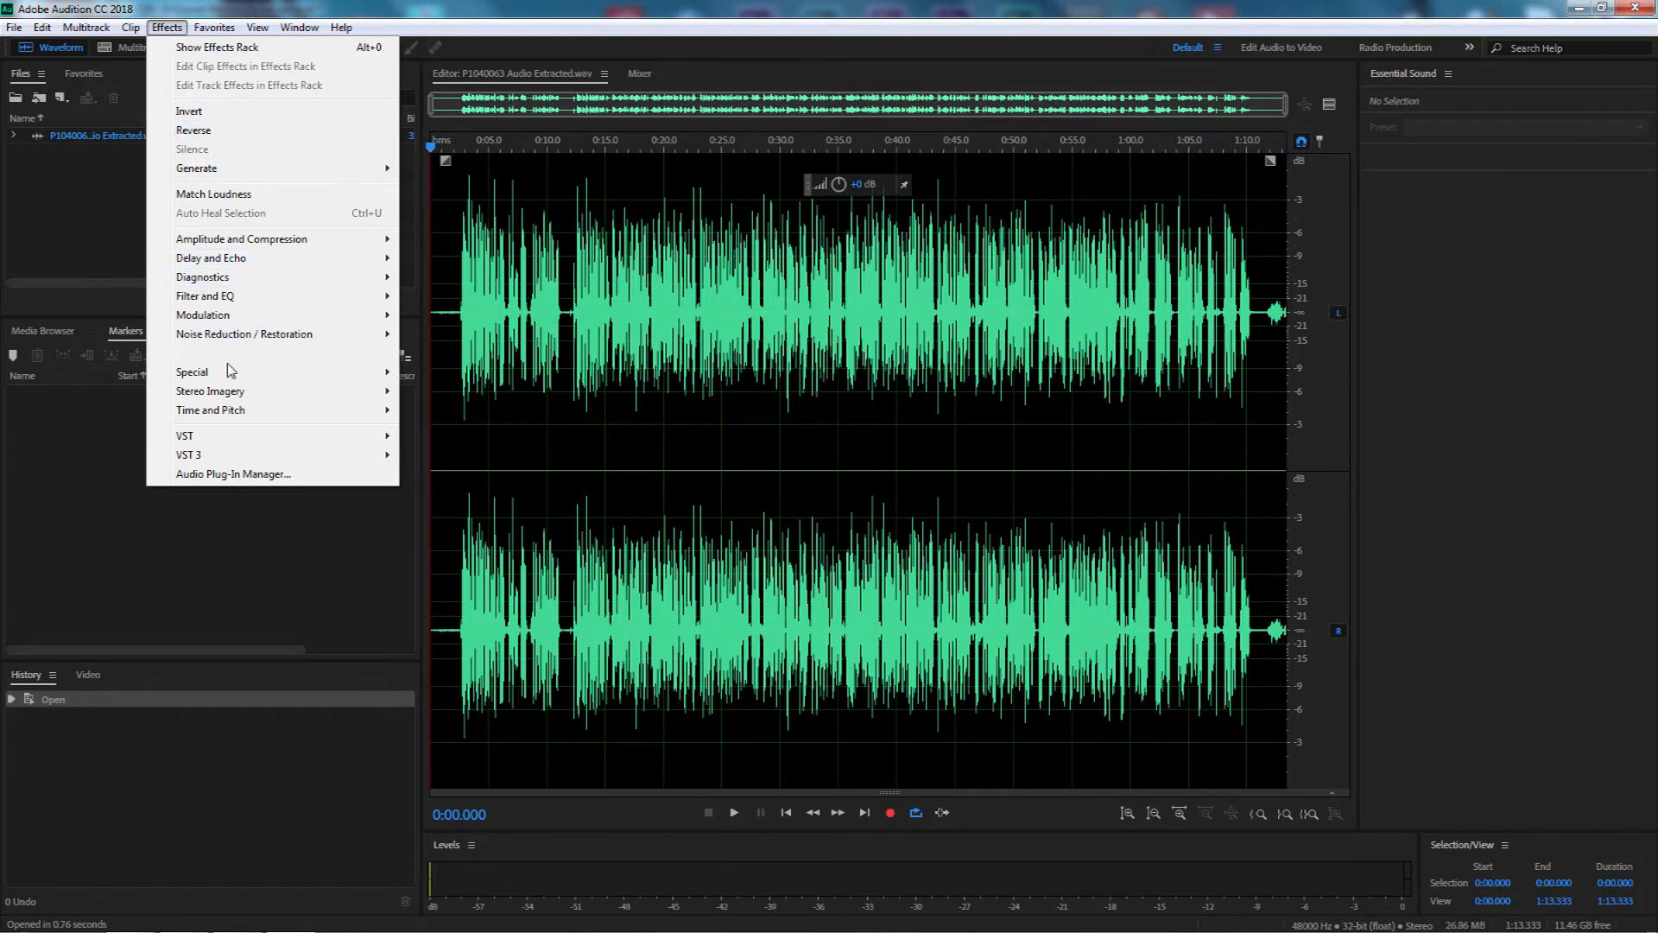
mouse_move(204, 339)
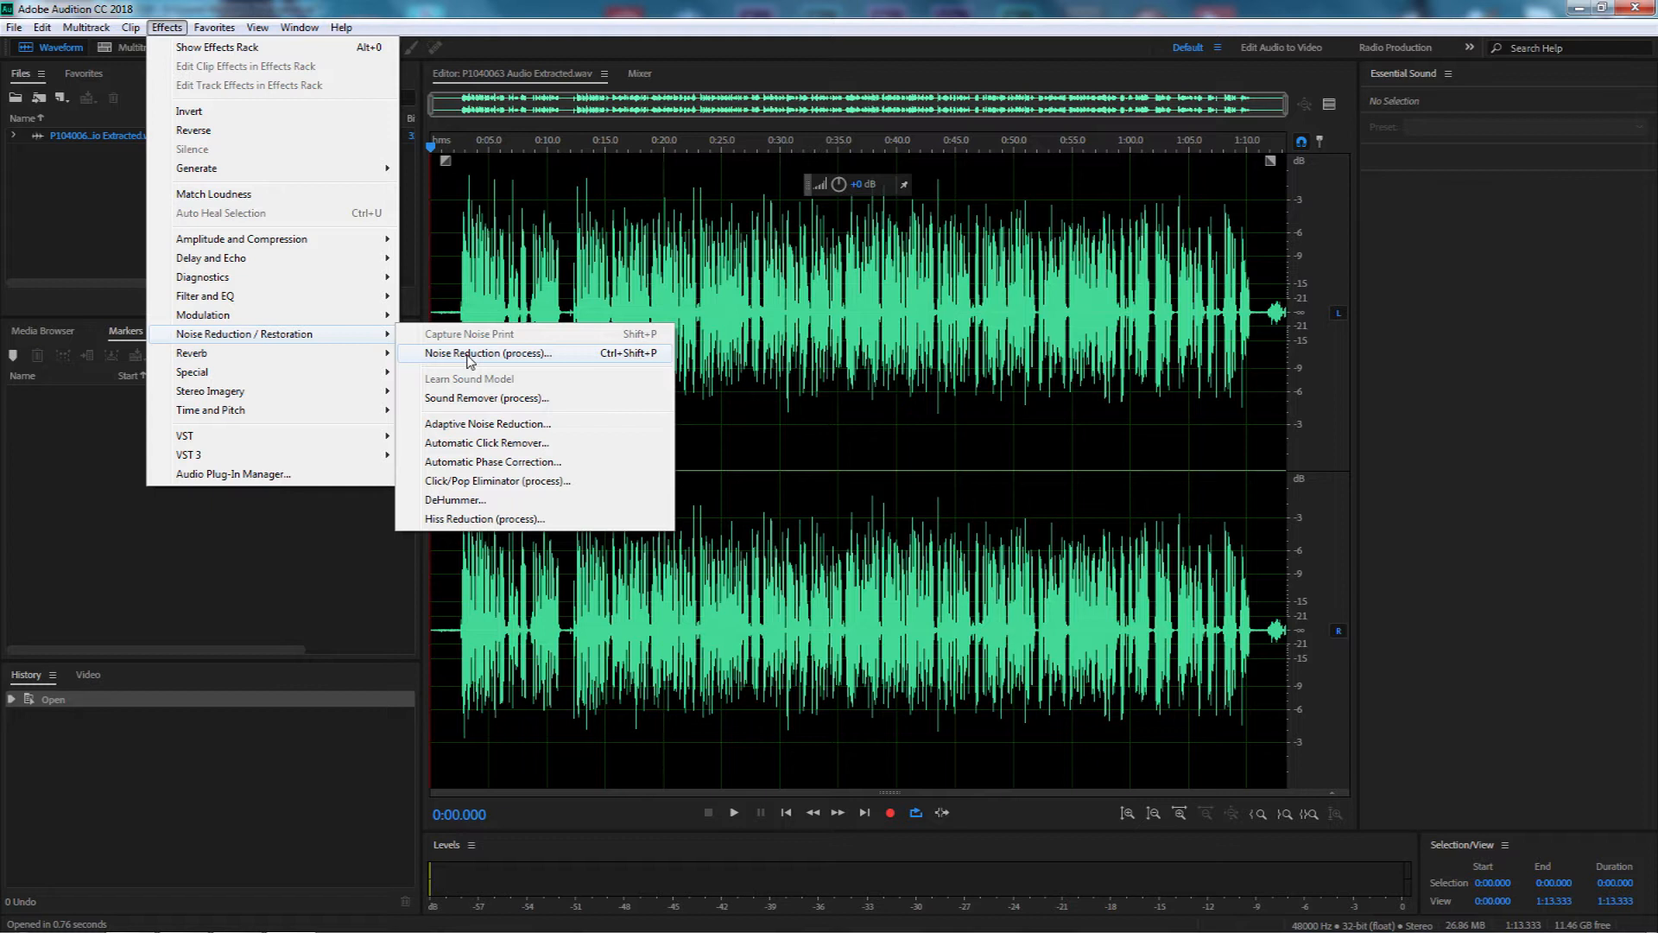
click(425, 245)
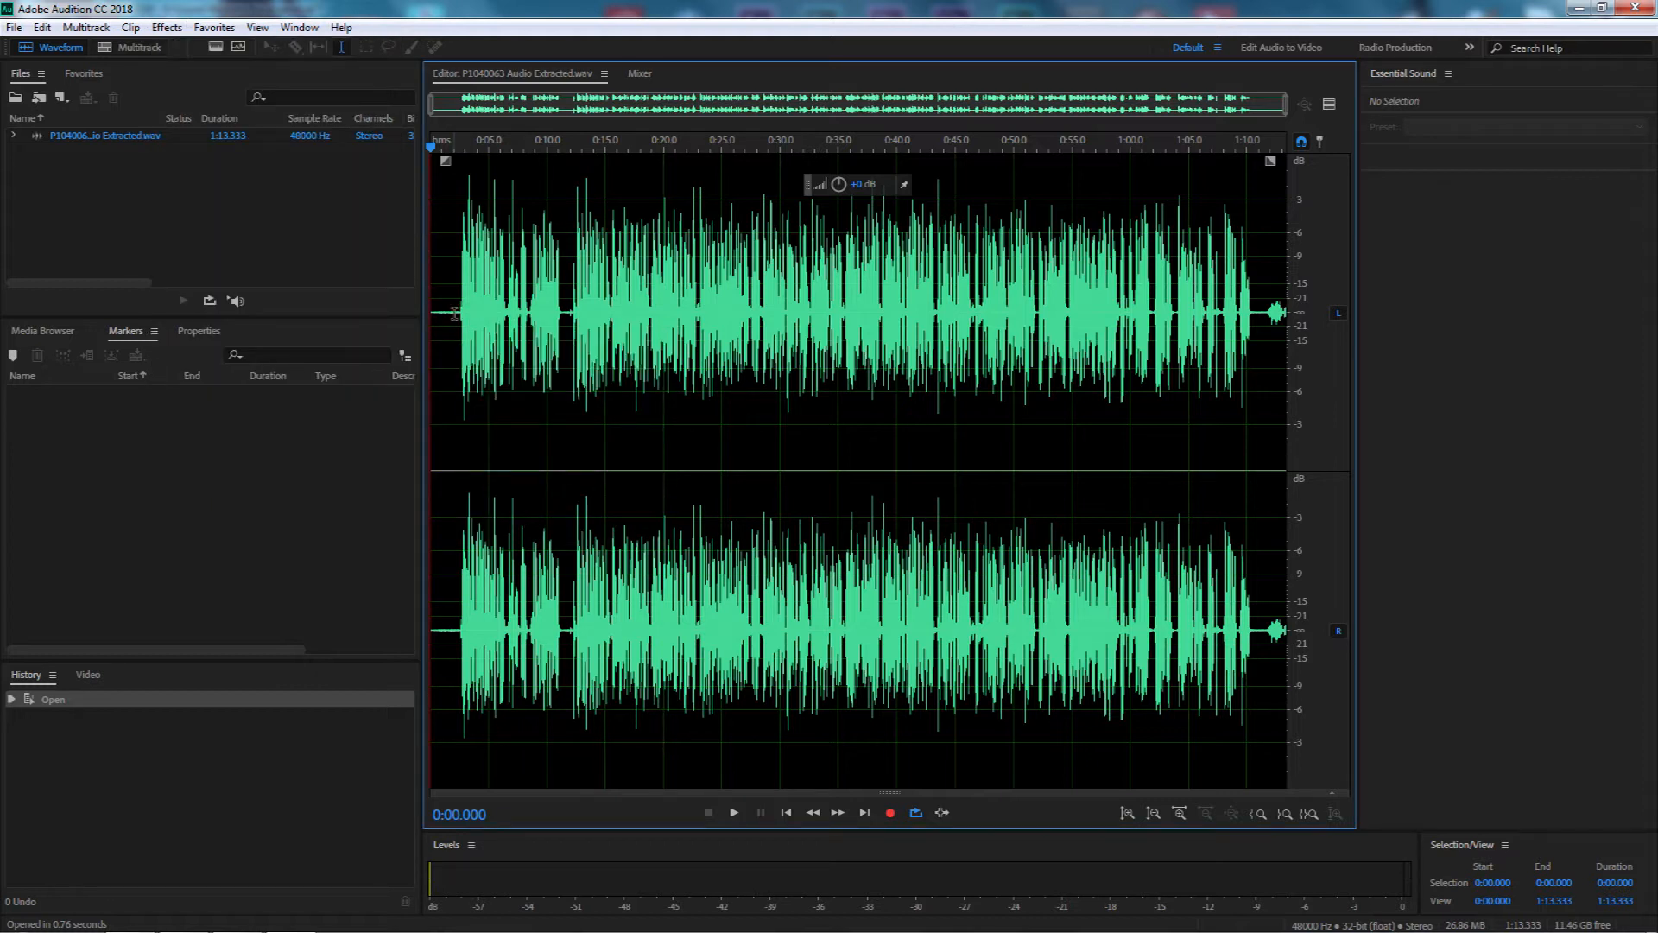
Select the speech-free opening of about 2.1 seconds and capture it as a noise print
drag(455, 312, 431, 314)
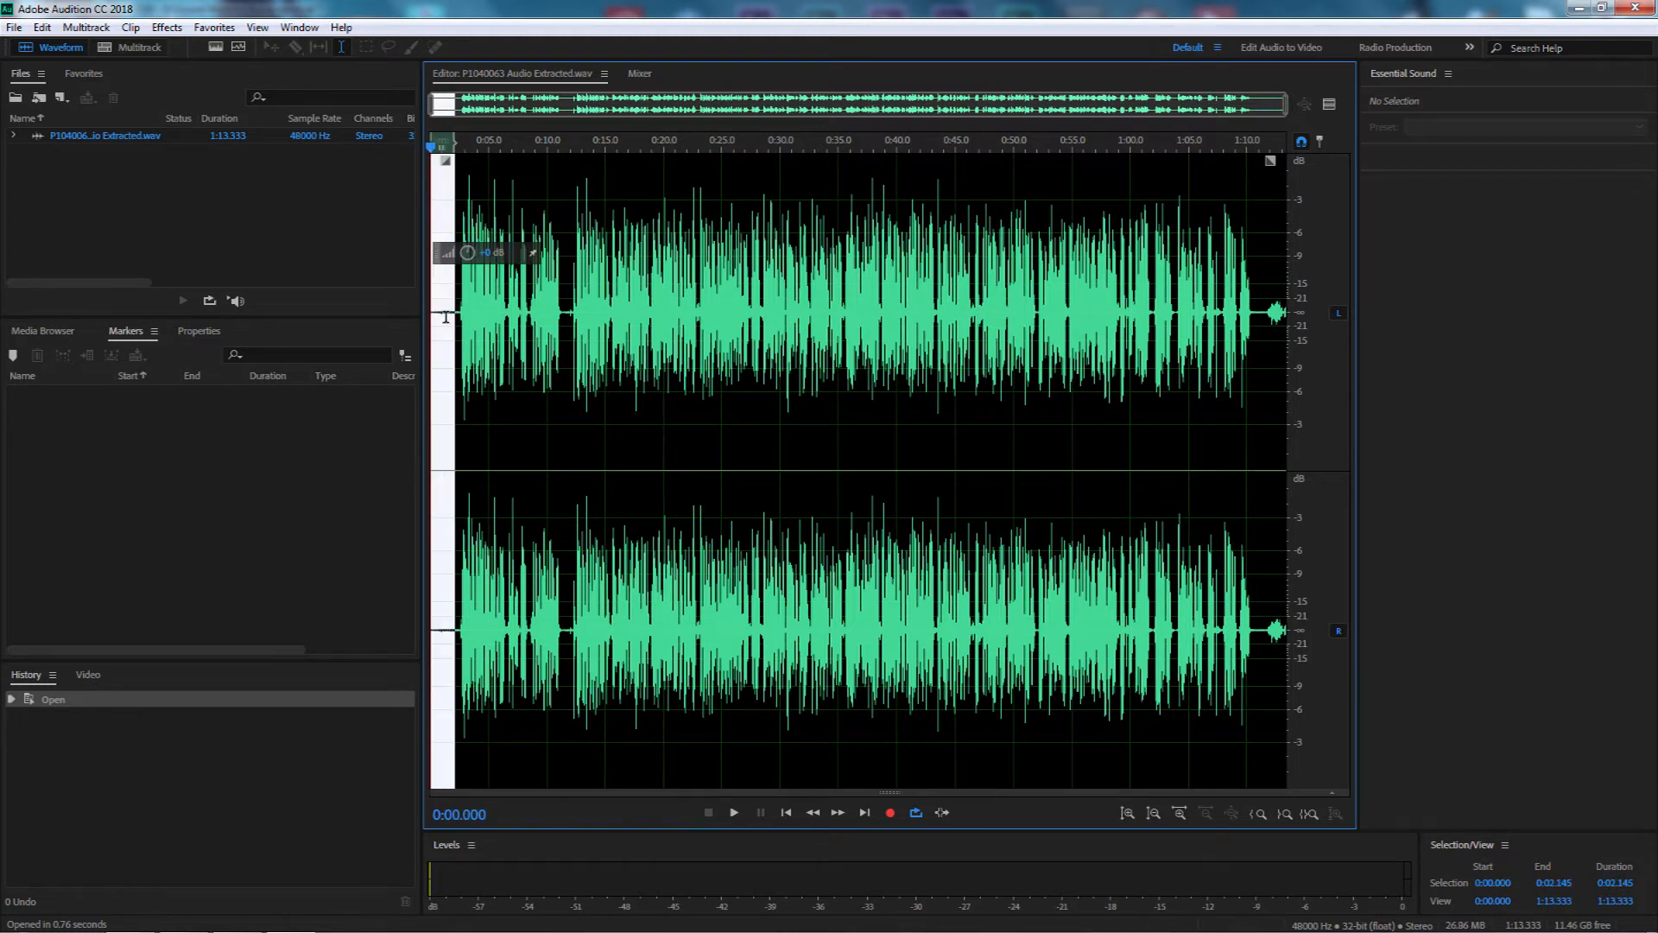
key(space)
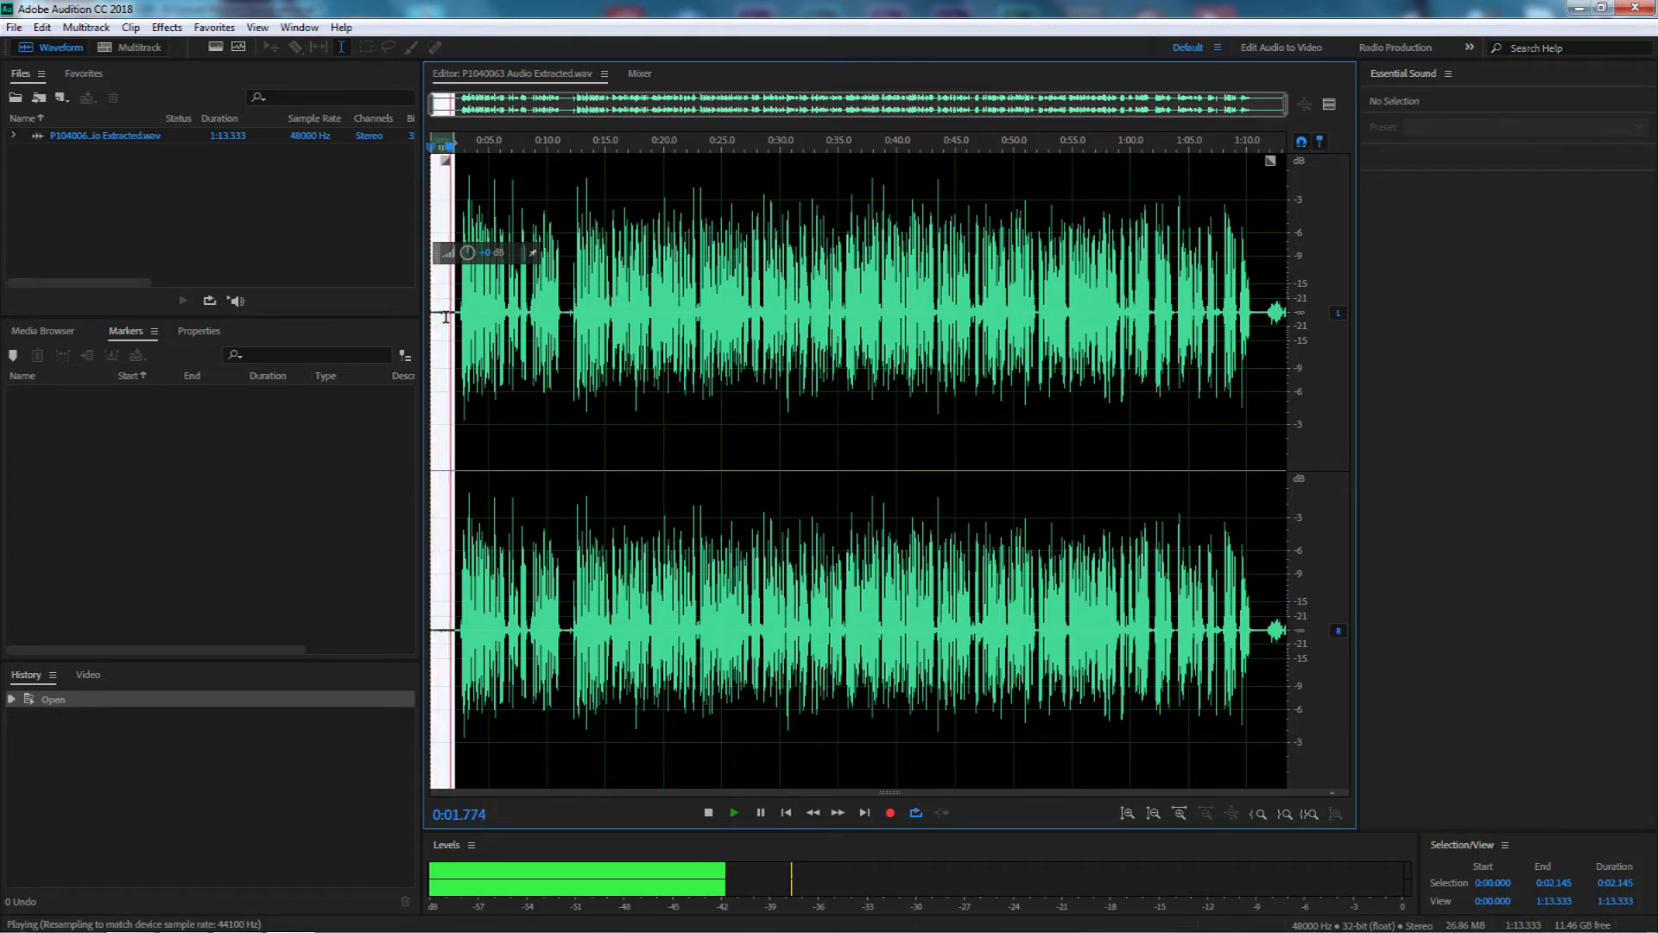
key(space)
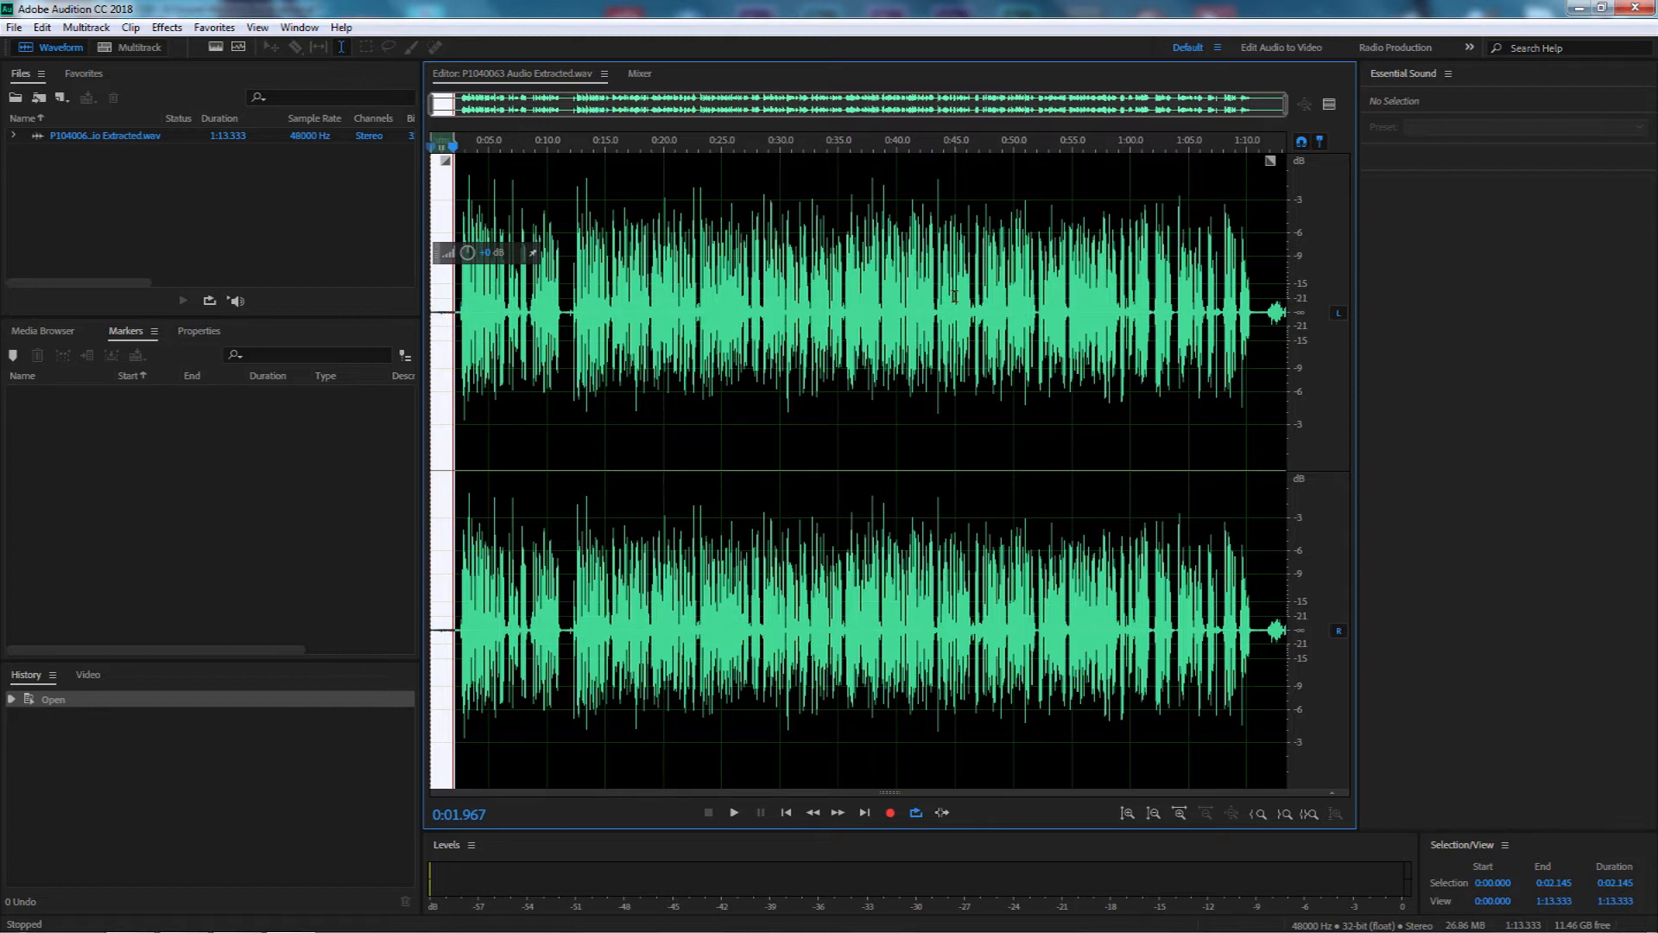
click(169, 28)
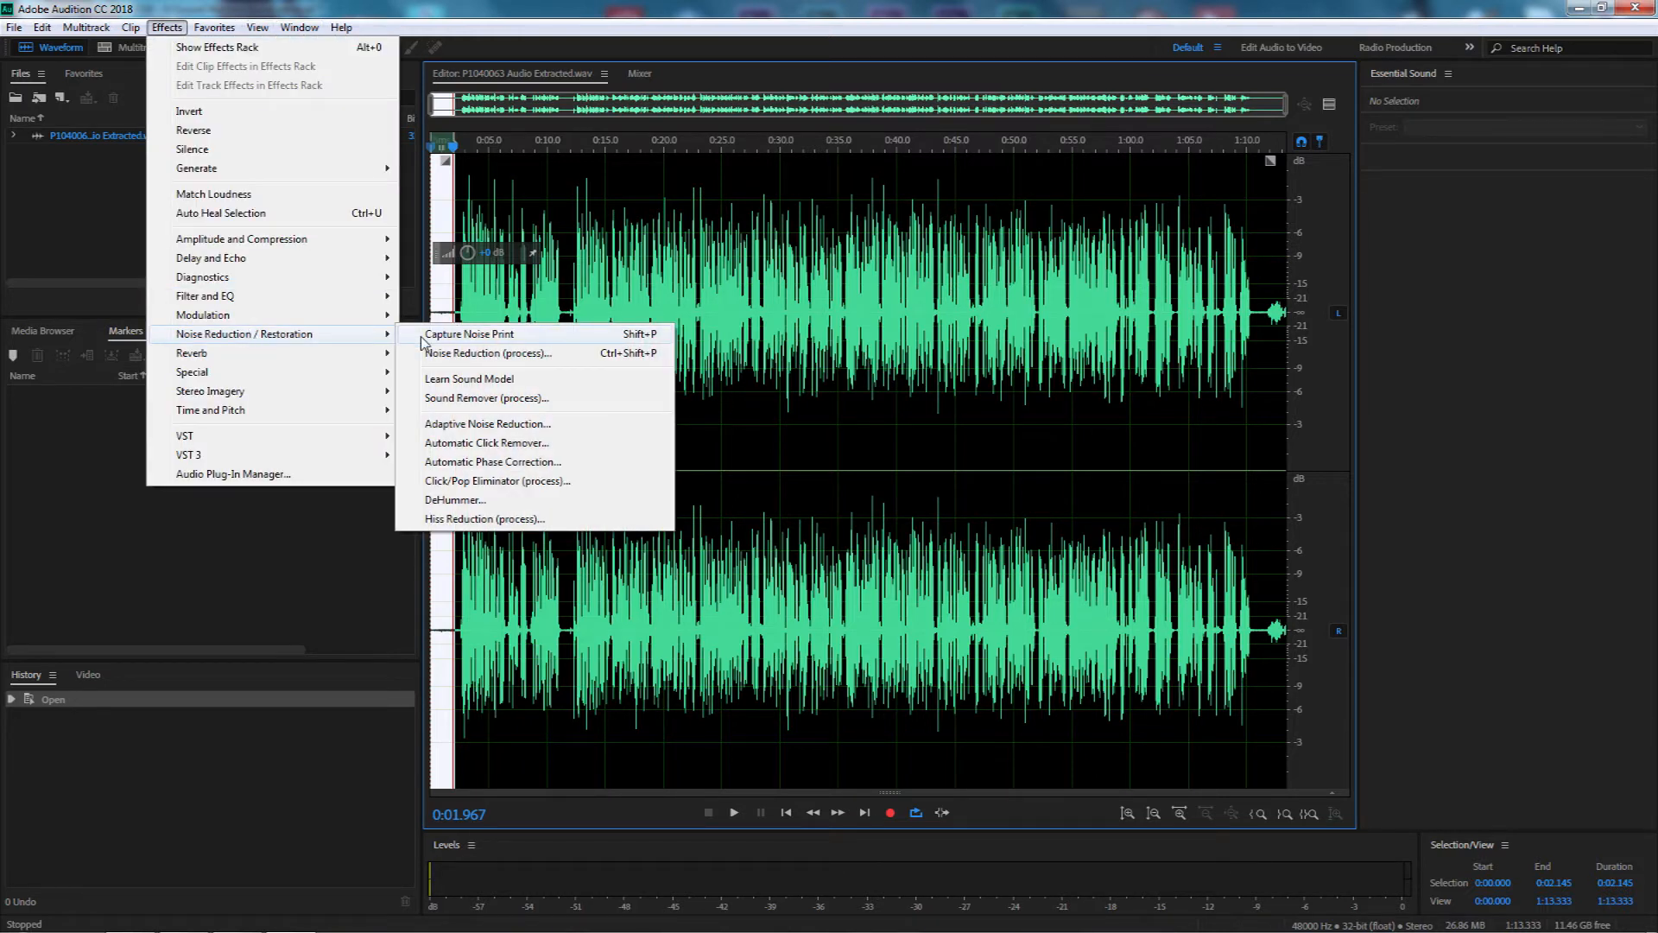
click(485, 335)
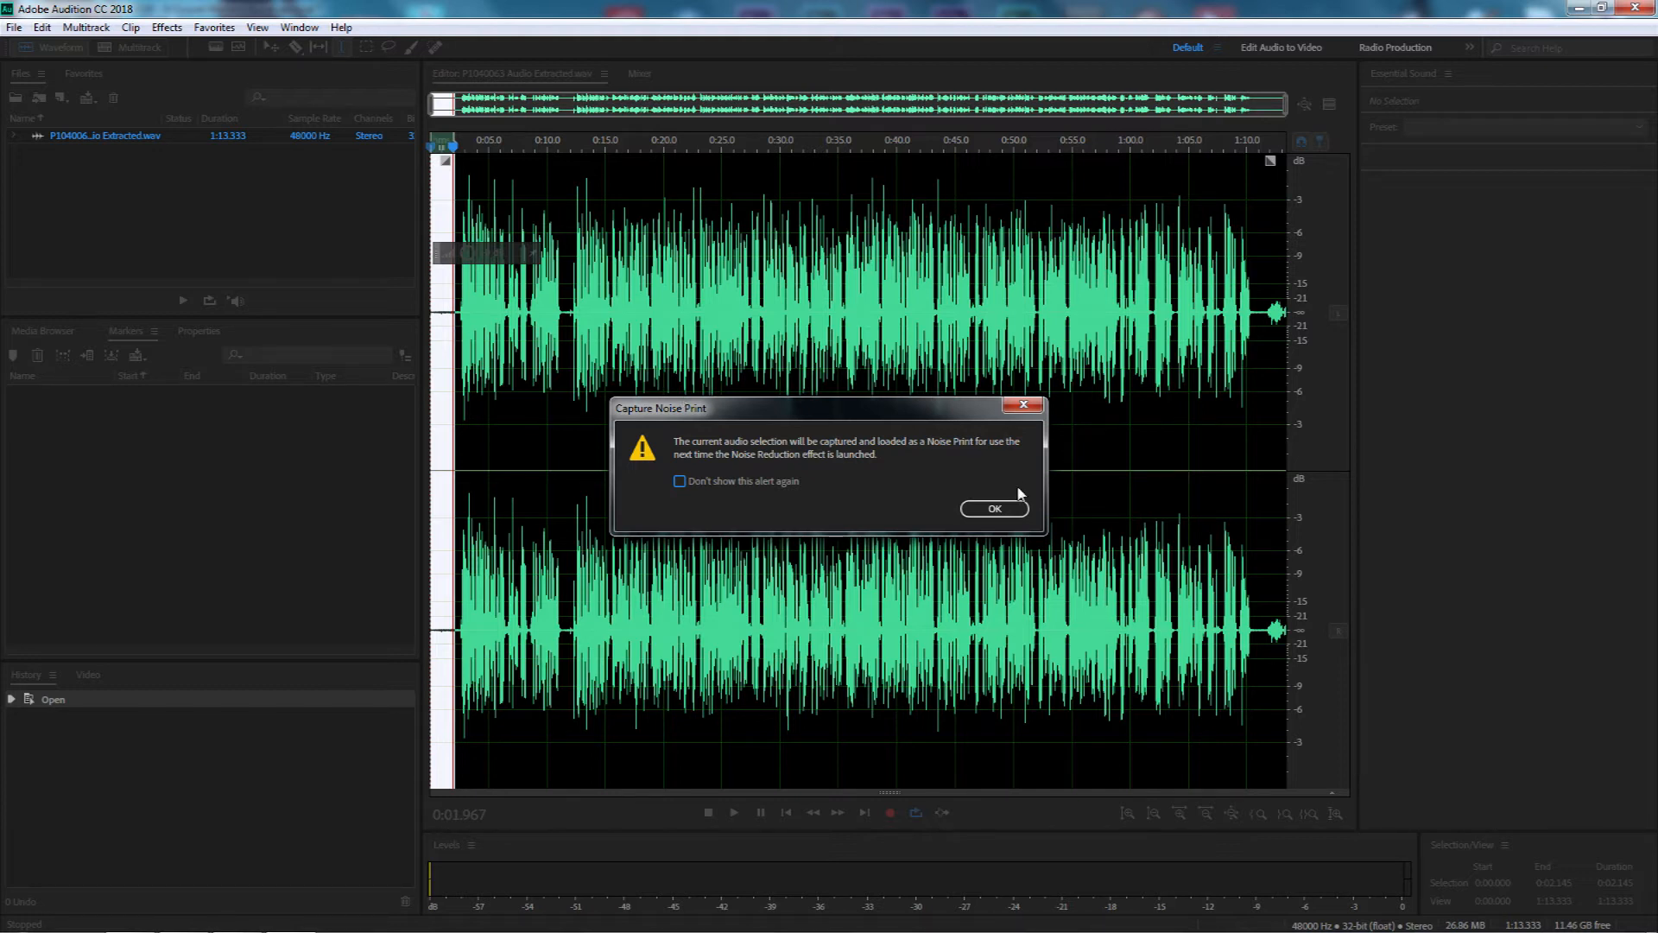
click(999, 508)
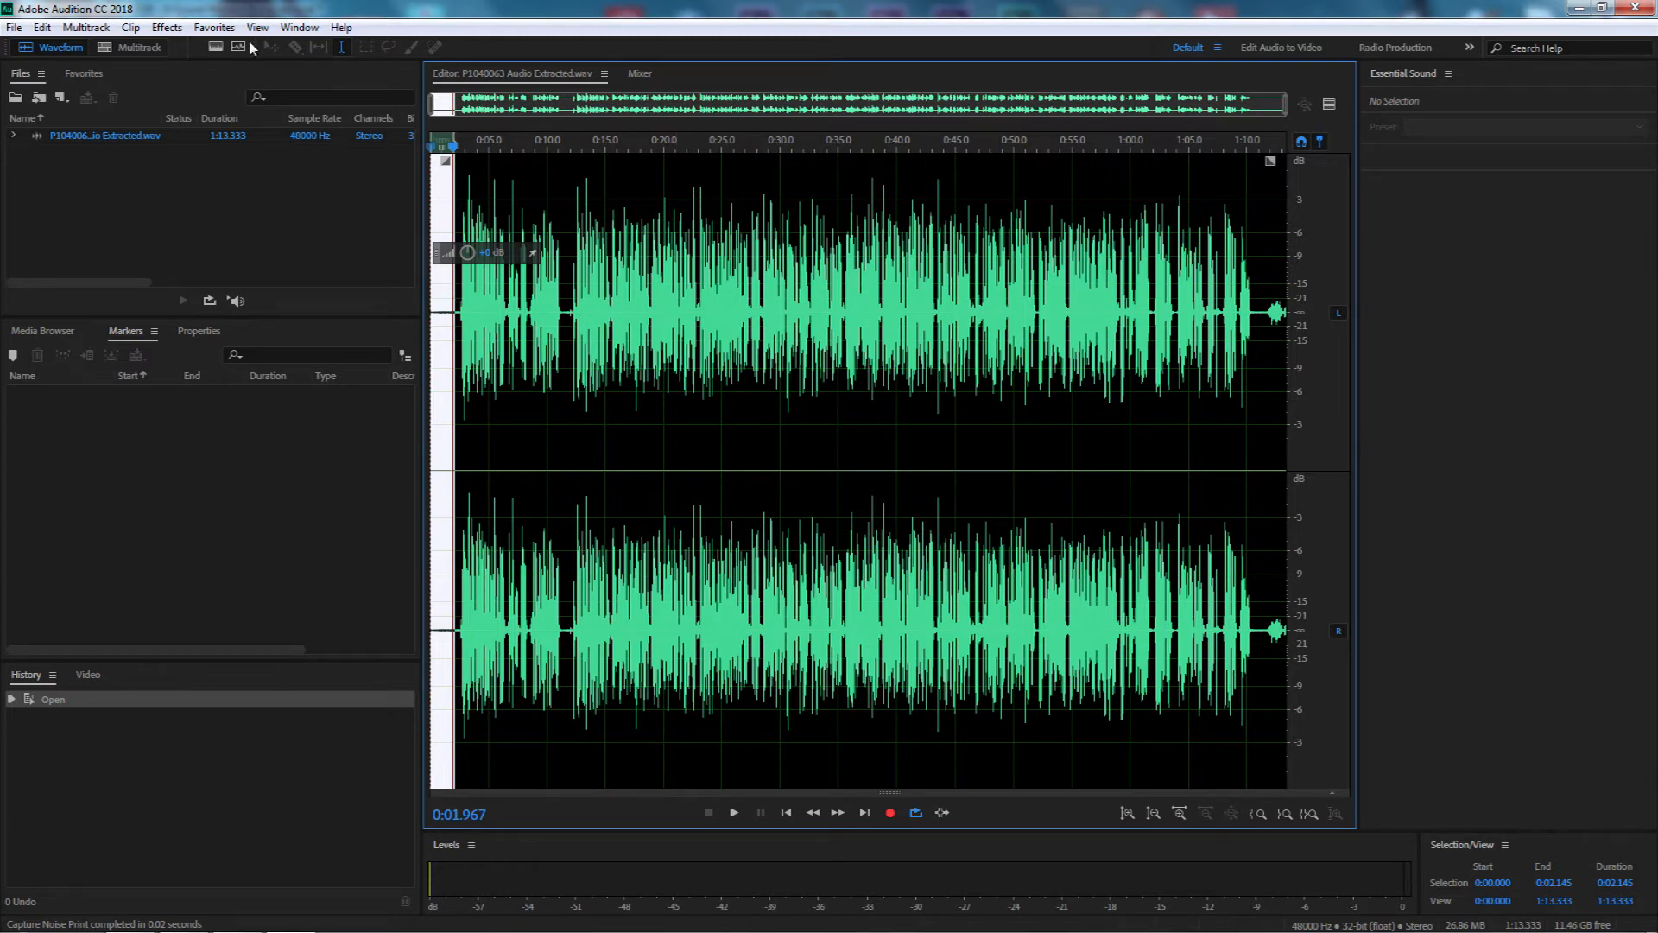
Open the Noise Reduction process and, while previewing the selected noise, try 0% and settle on 56% noise reduction
click(167, 27)
mouse_move(275, 335)
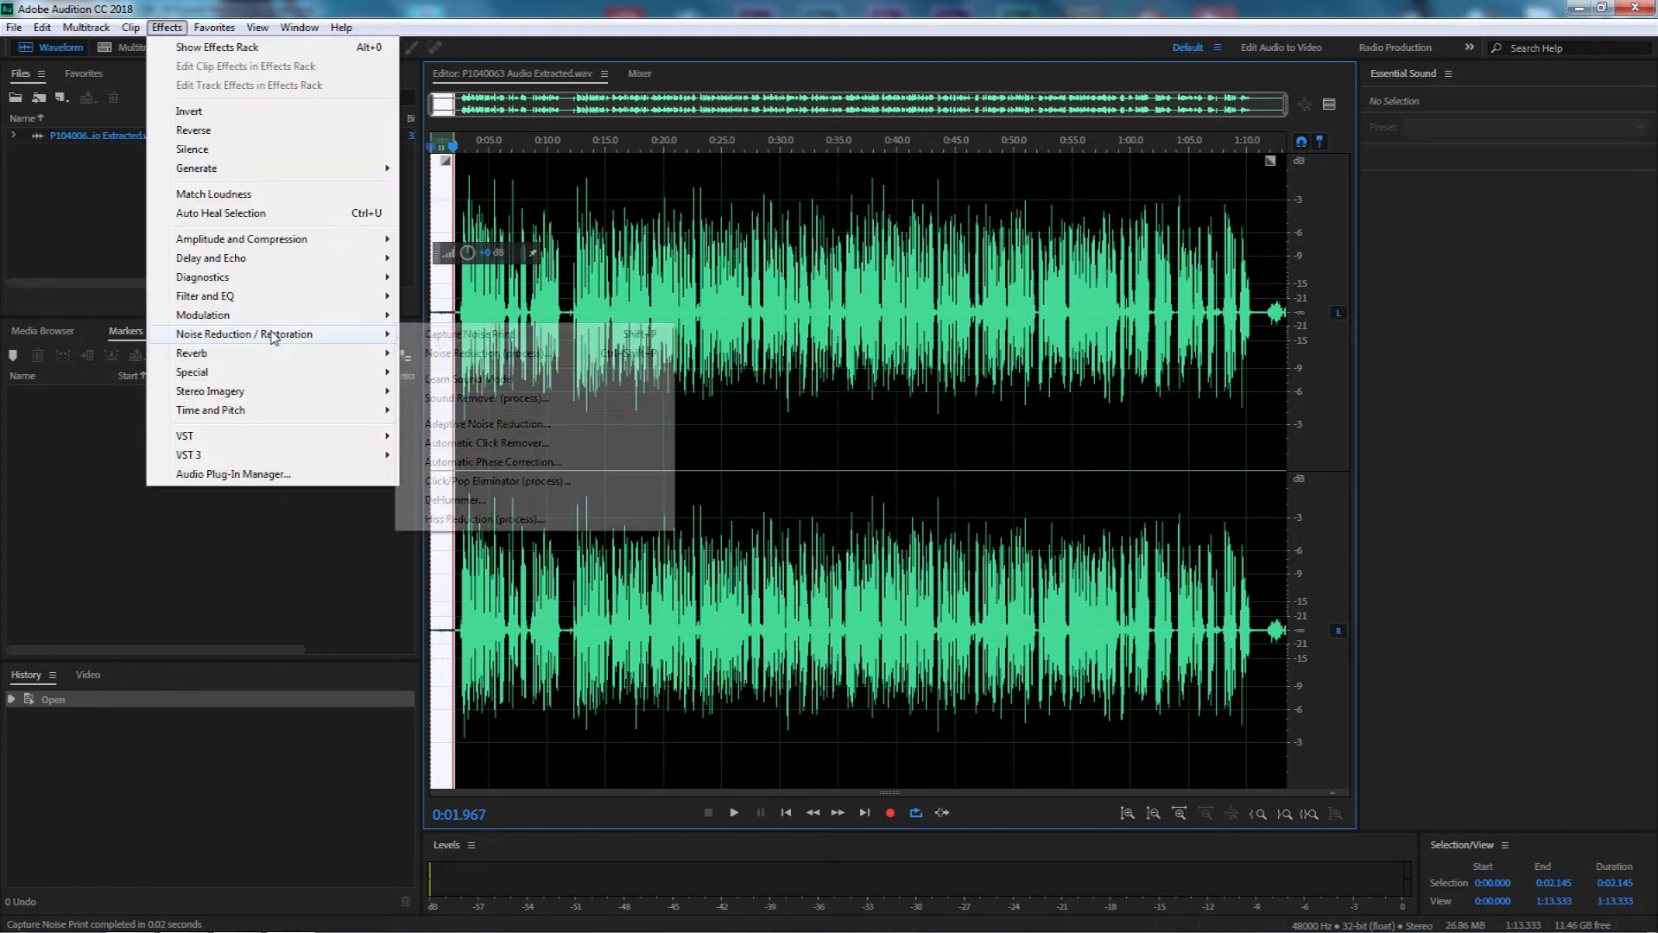
click(465, 355)
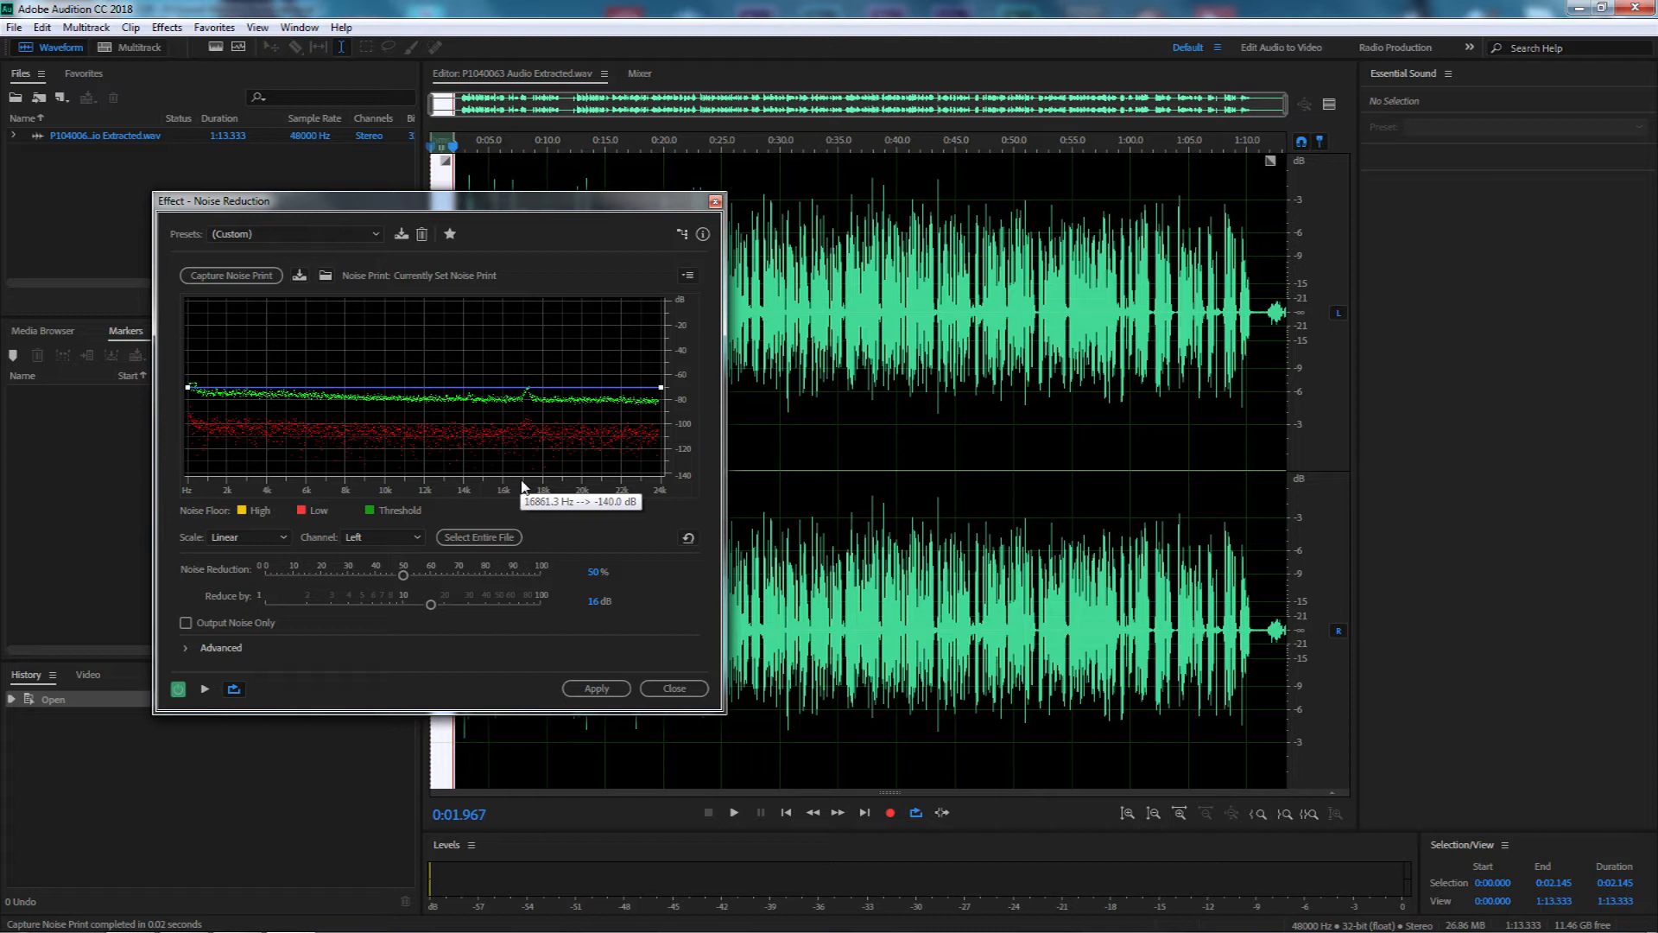
click(207, 689)
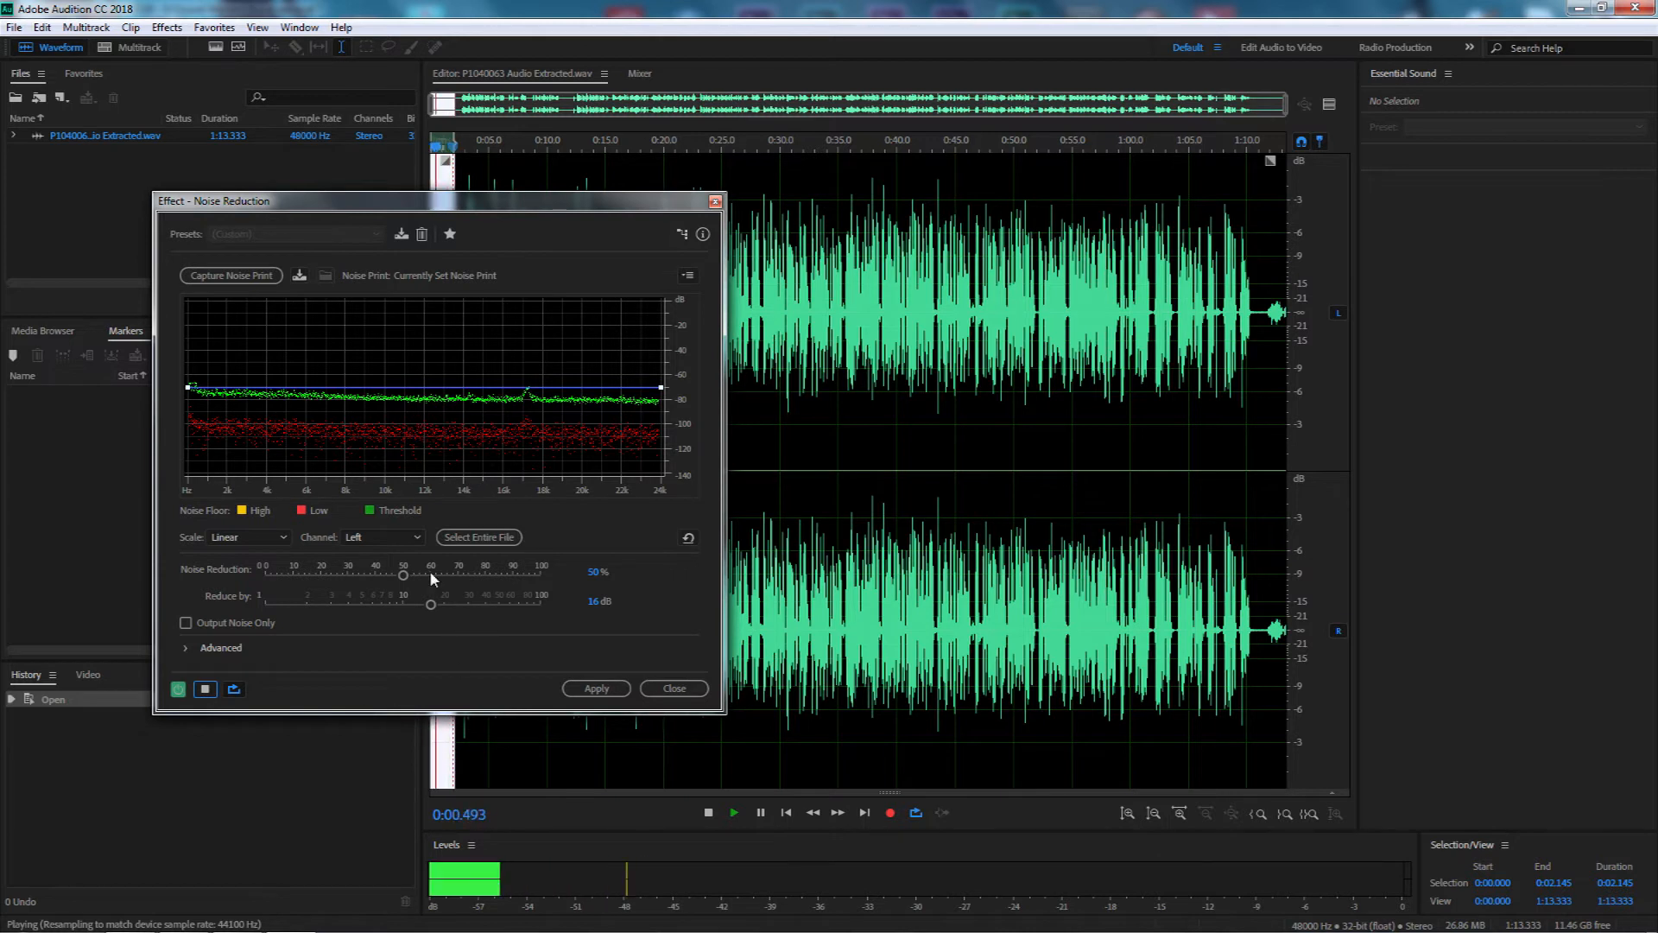
click(404, 575)
drag(381, 579, 261, 587)
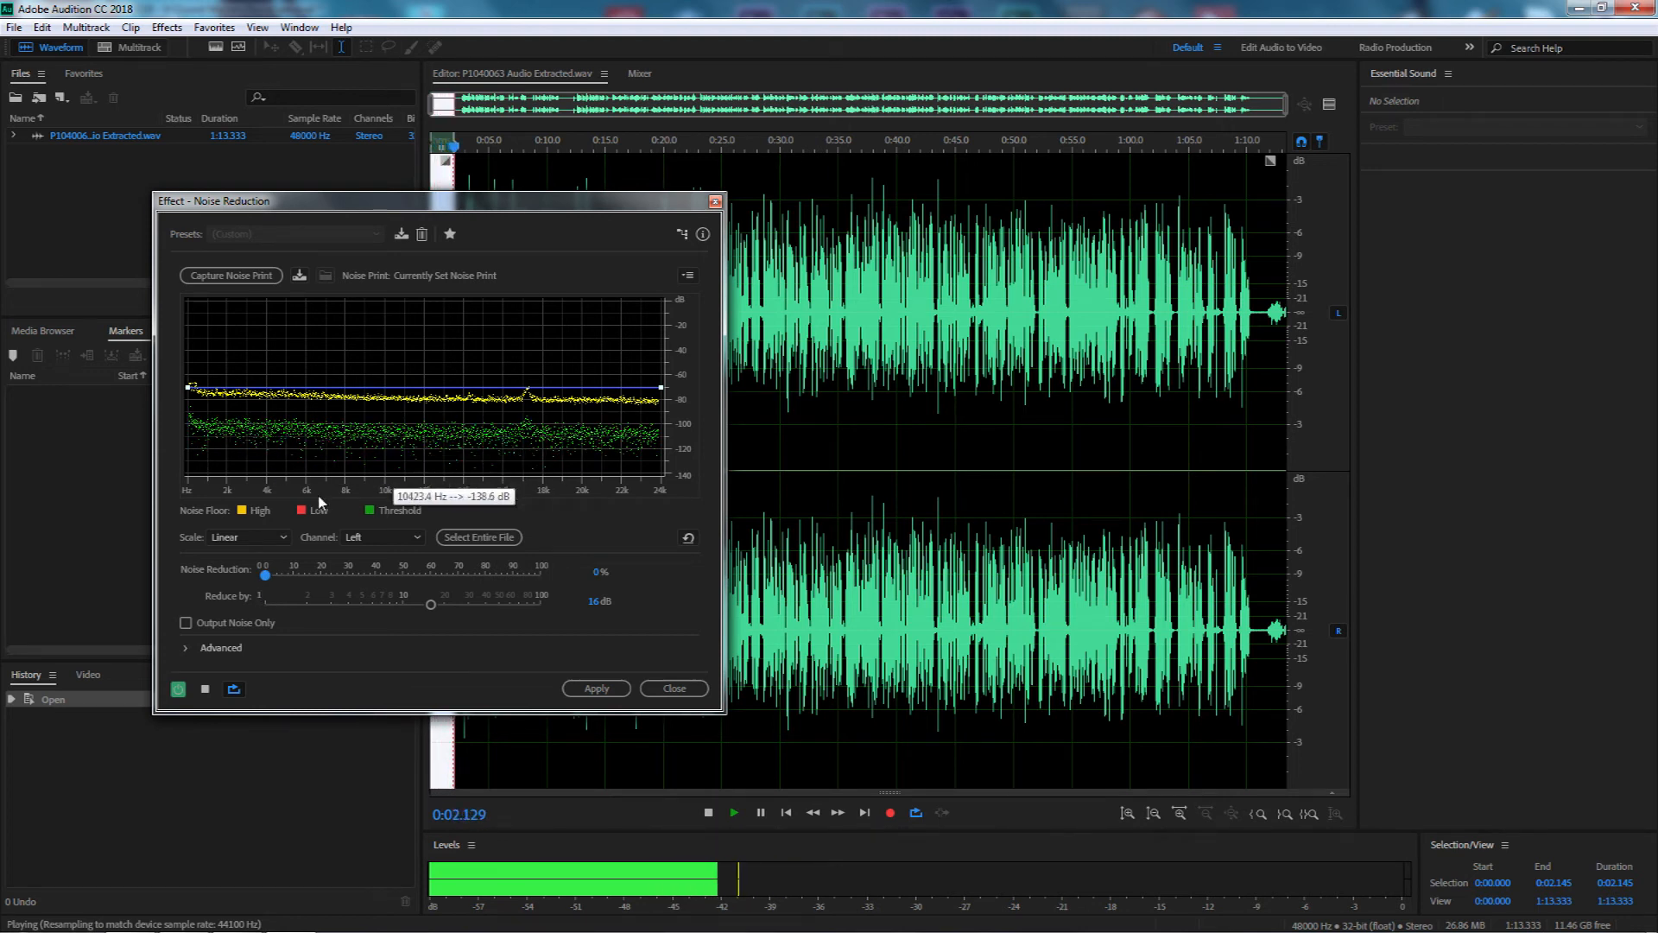
drag(264, 575, 420, 570)
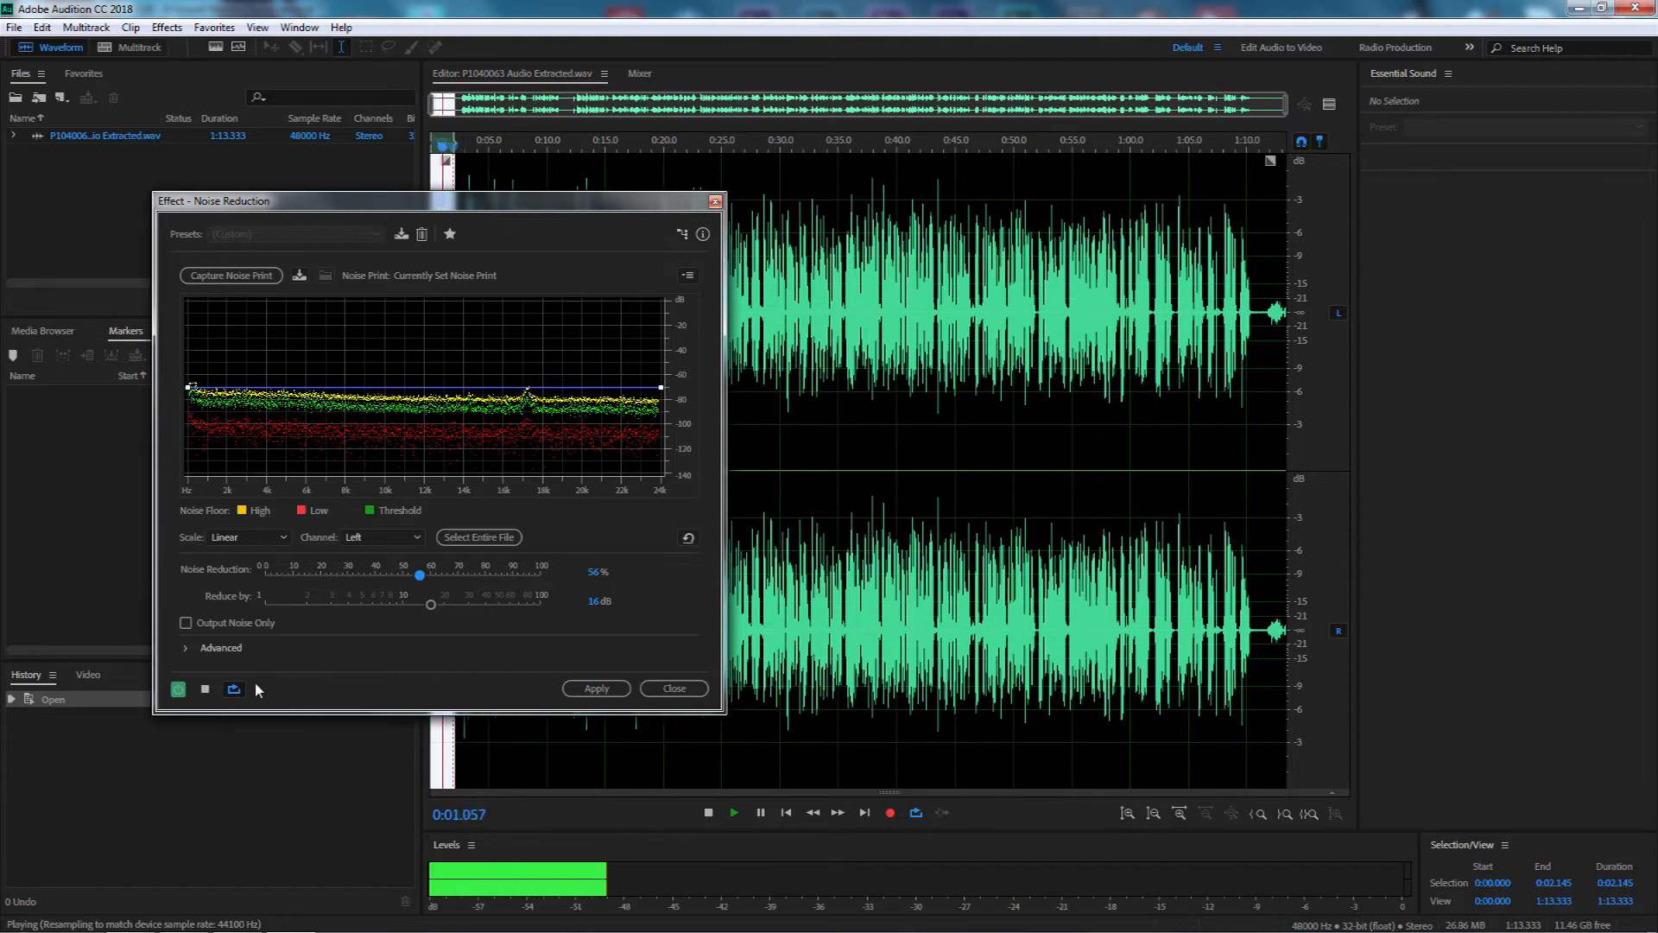
click(205, 688)
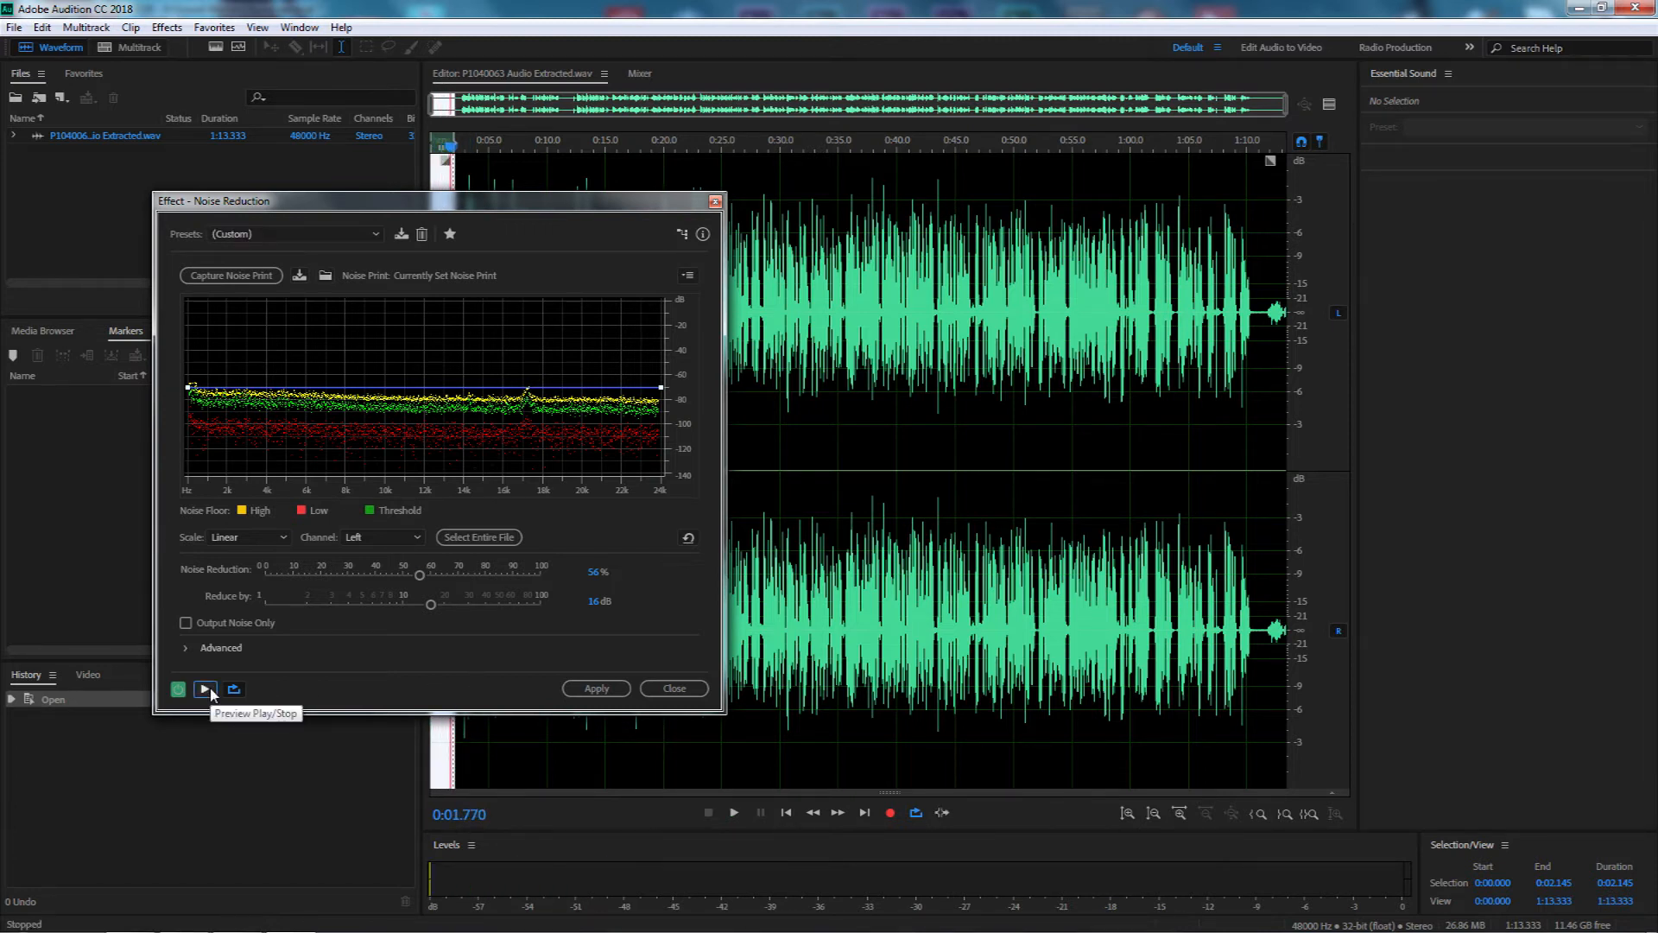
Clear the audio selection with the playhead at the start of the file, and reposition the Noise Reduction dialog
click(447, 751)
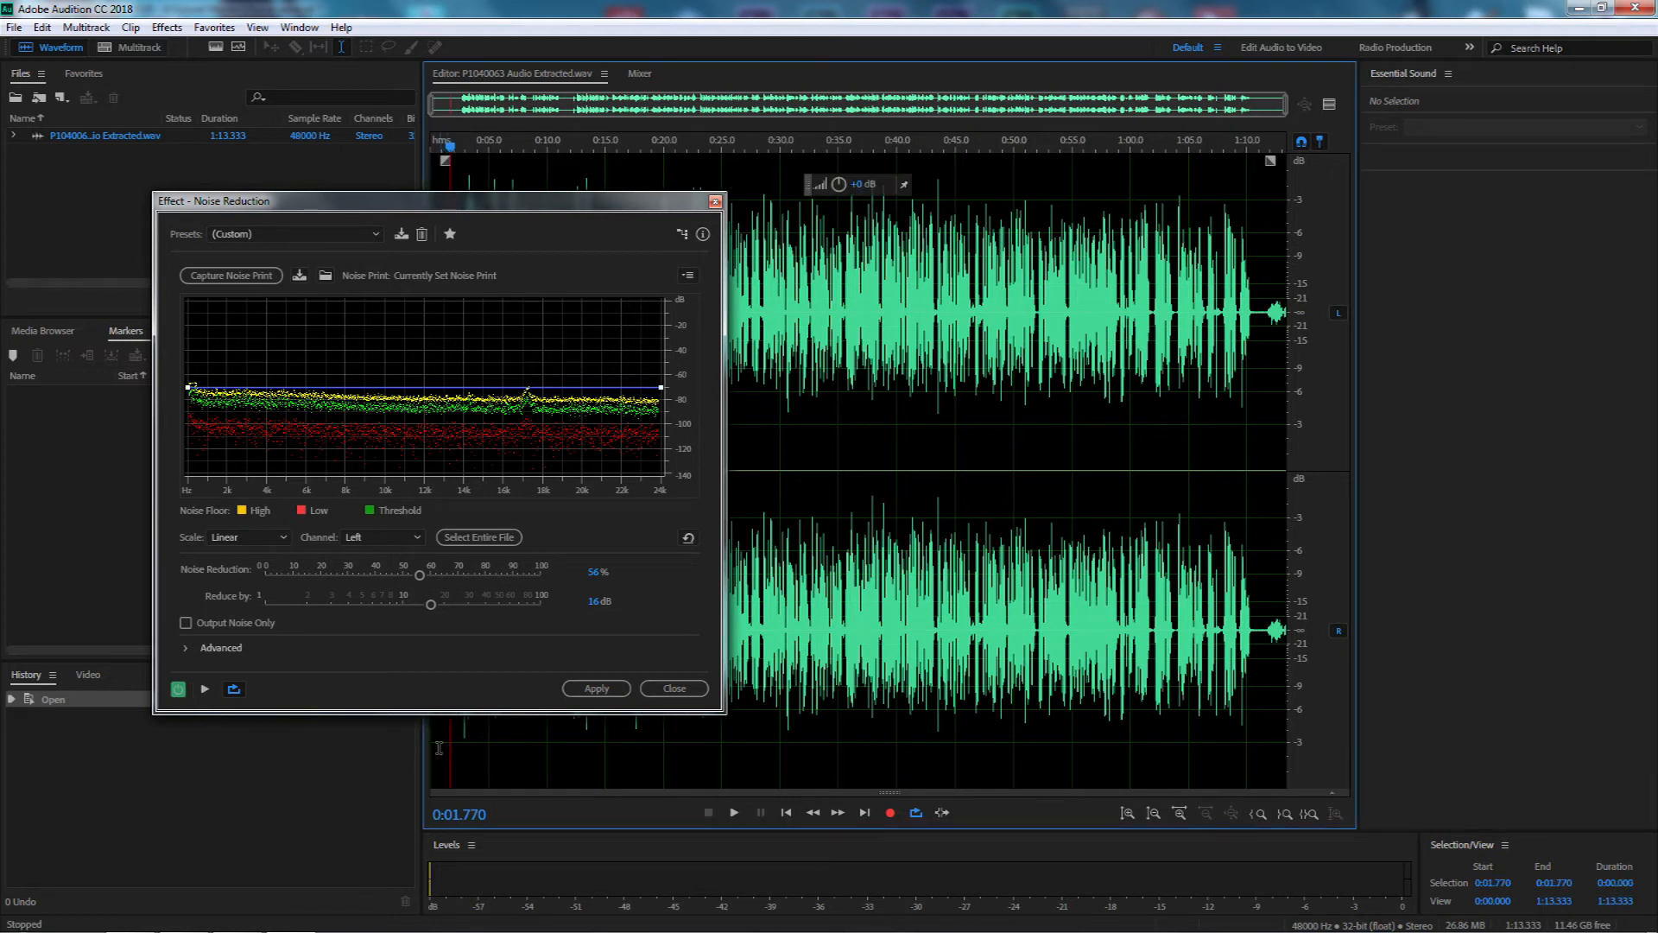
click(433, 748)
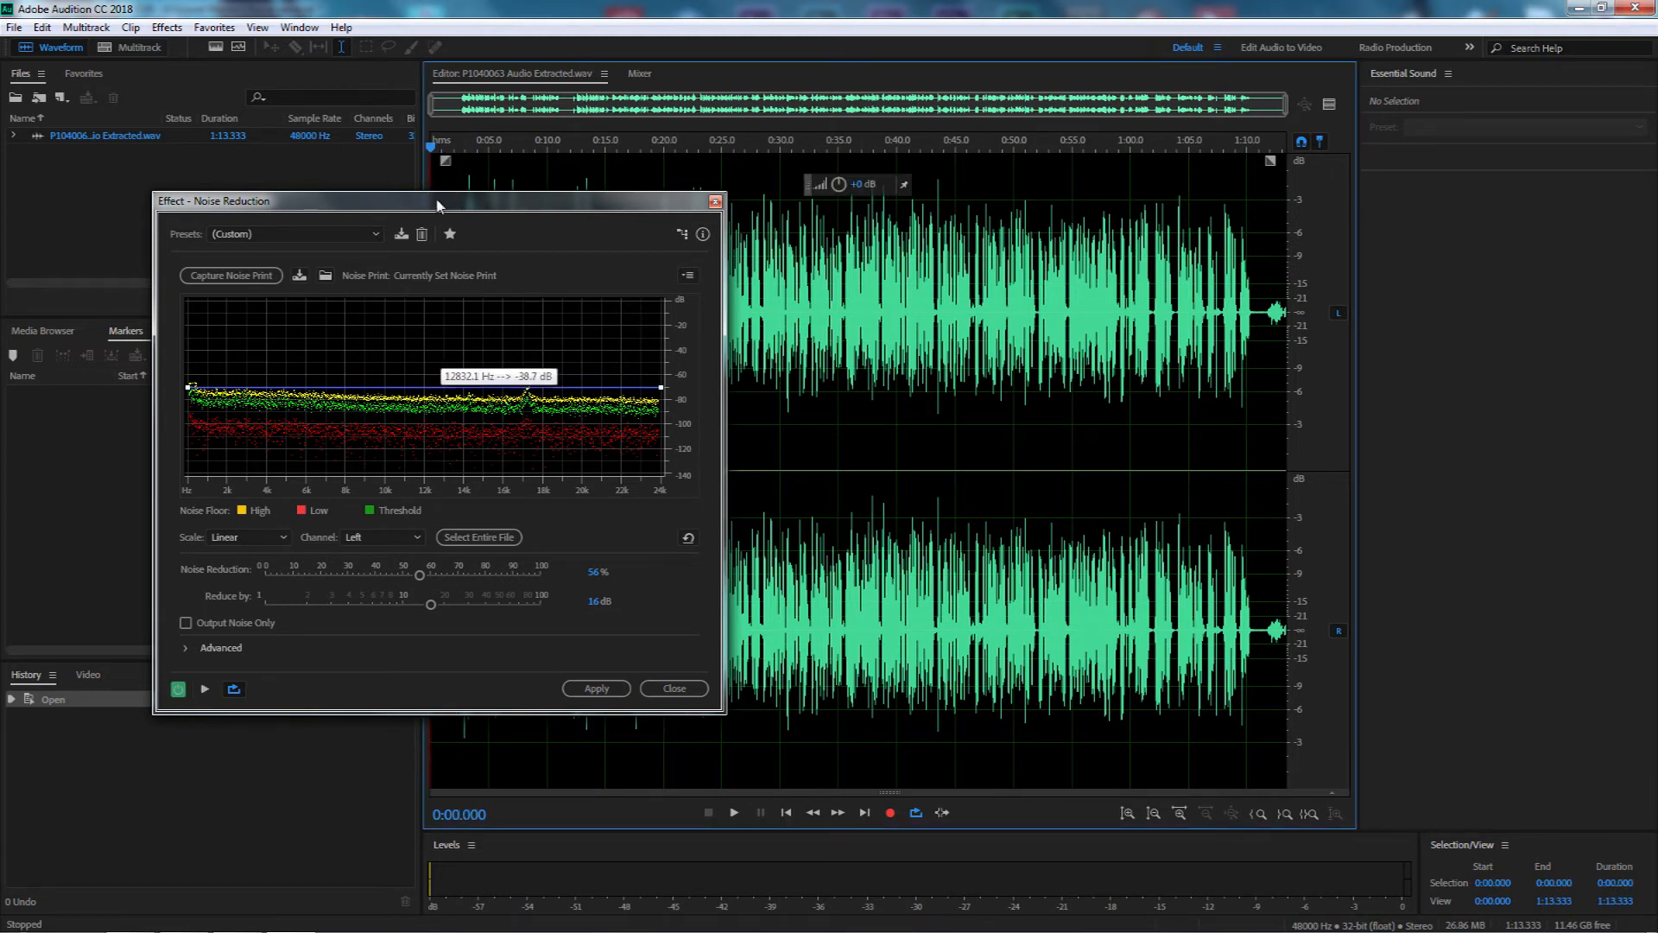
drag(436, 203, 403, 125)
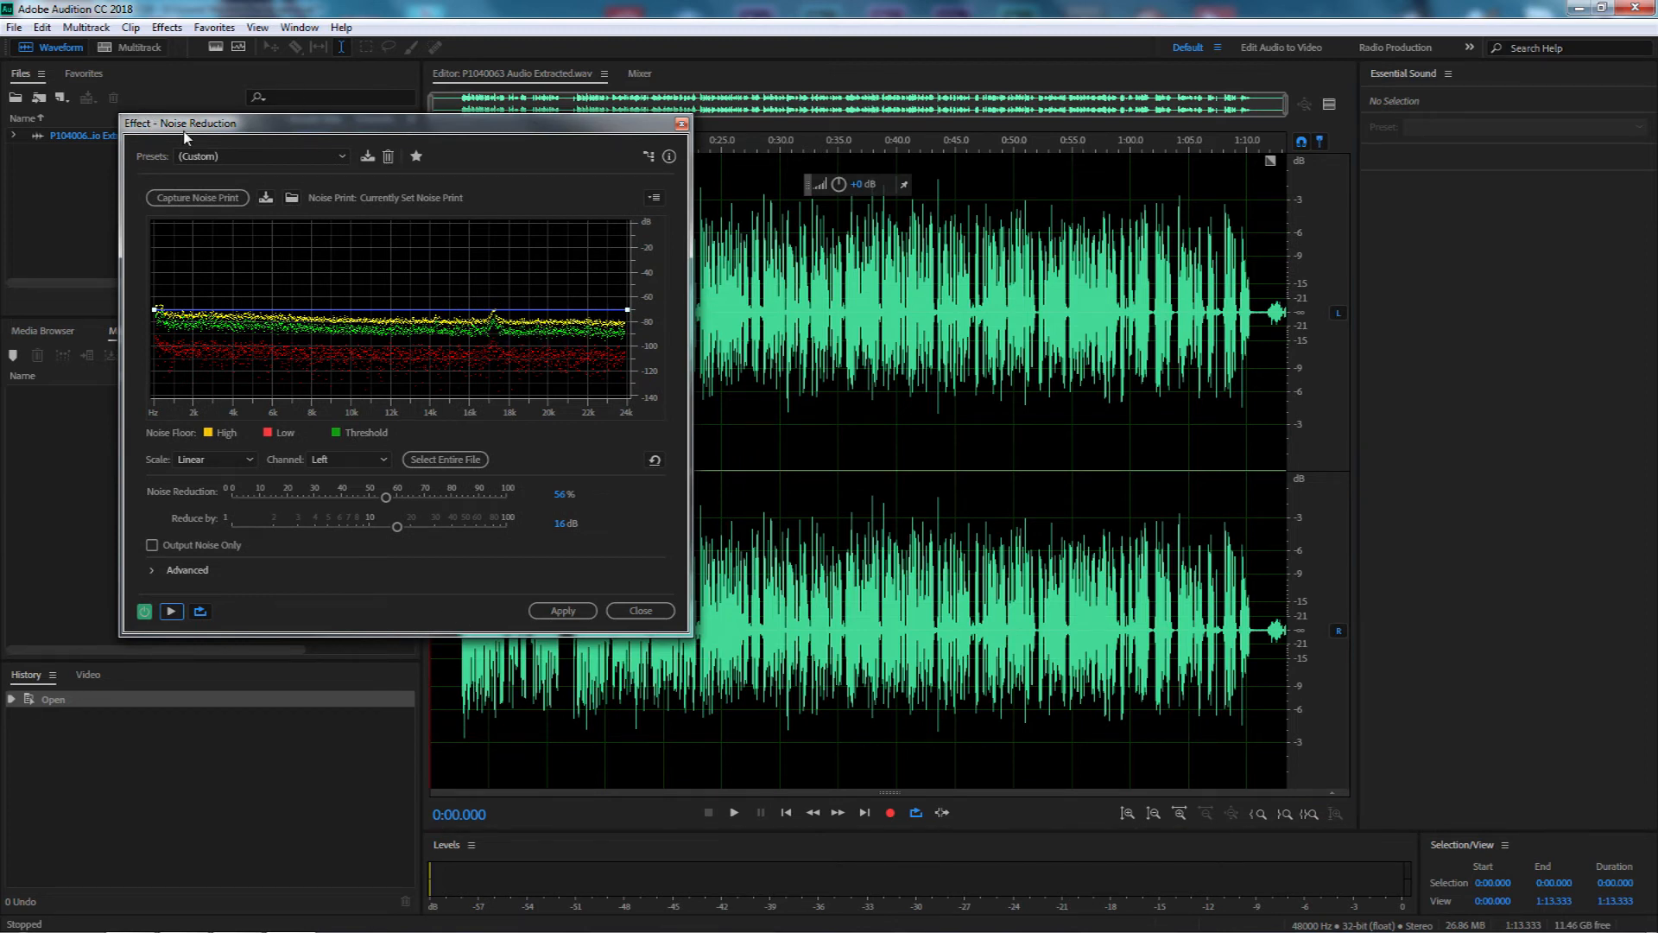
drag(284, 130, 358, 156)
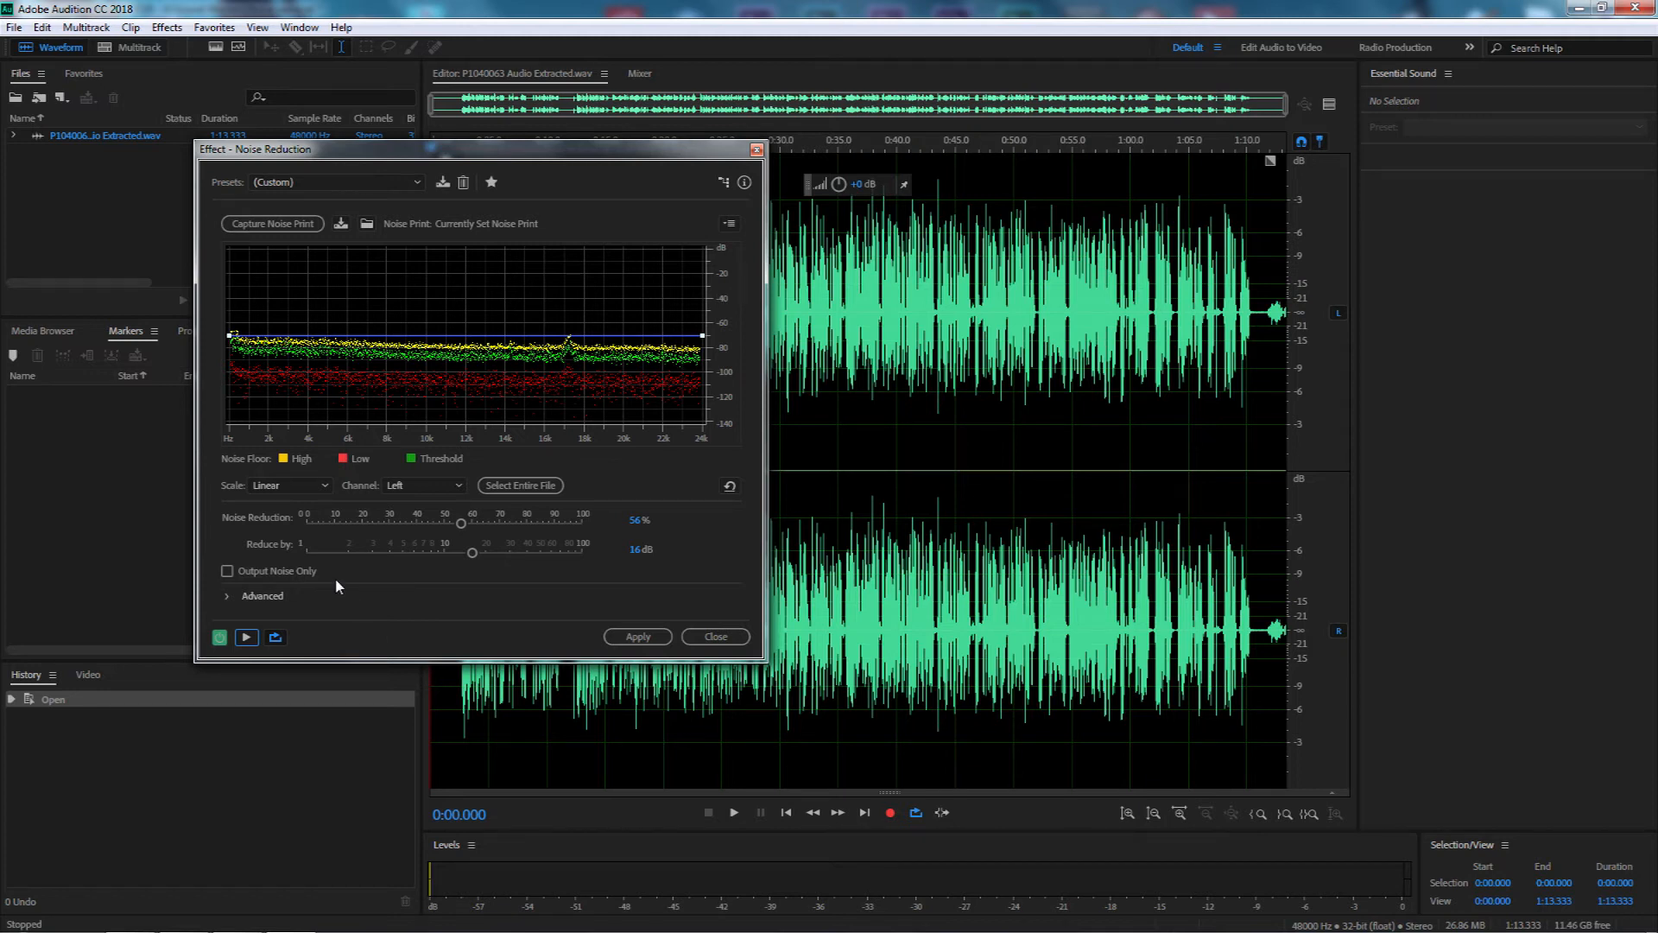
Preview the effect on the speech from the start and raise noise reduction to 68%
click(248, 638)
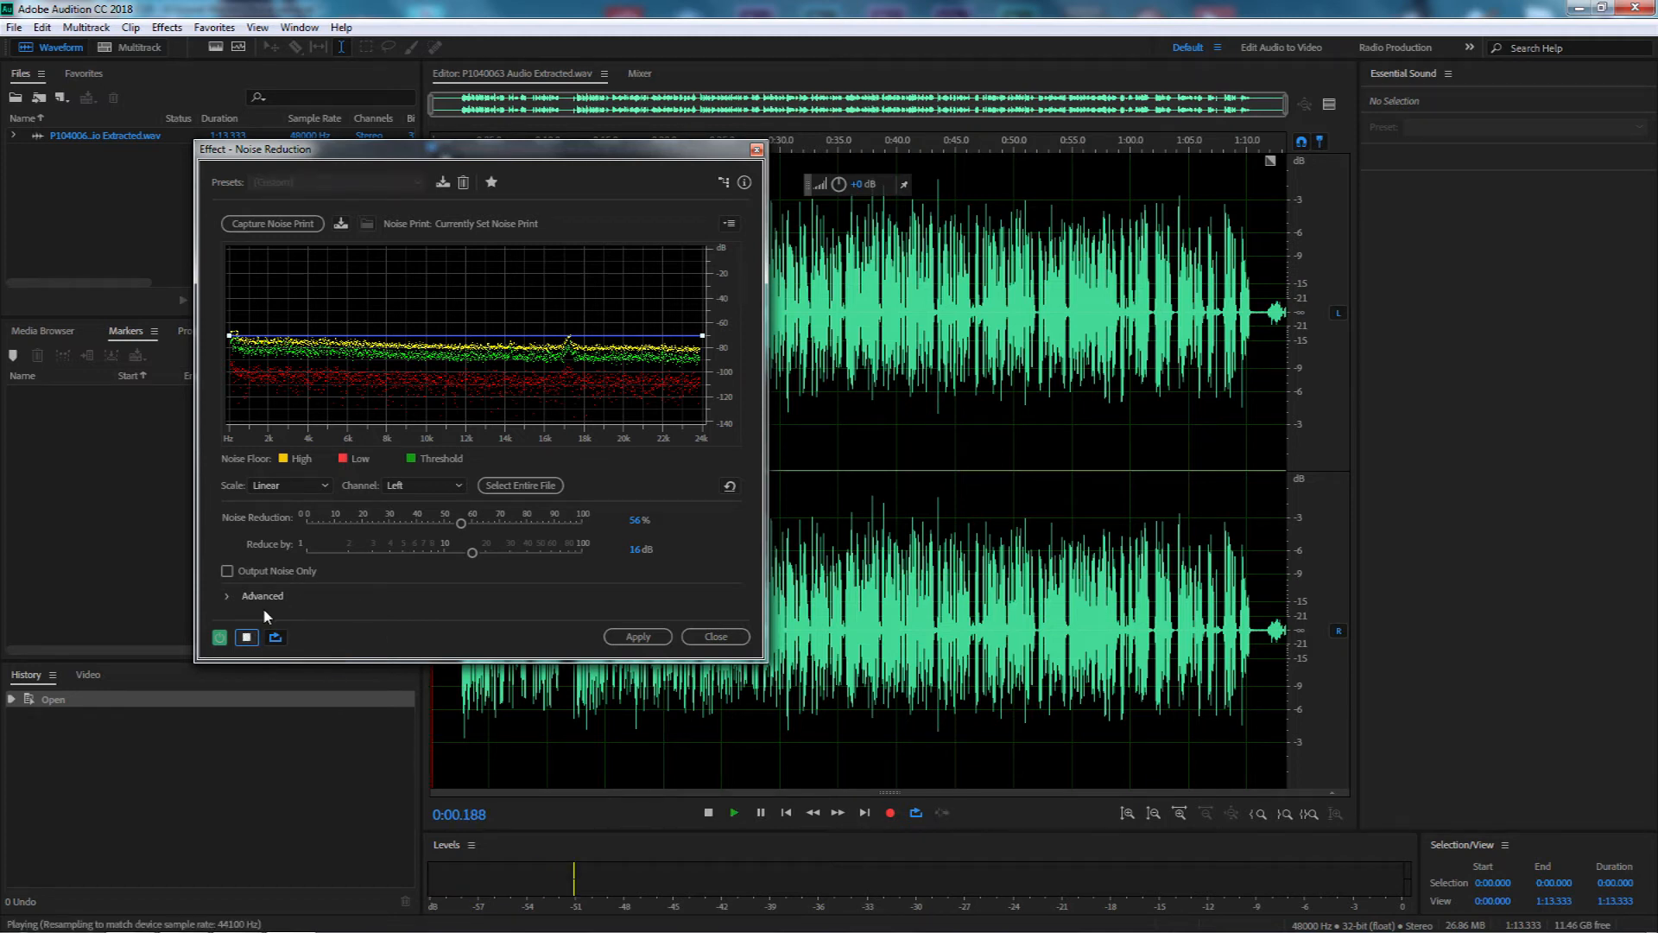
click(467, 522)
drag(467, 522, 497, 524)
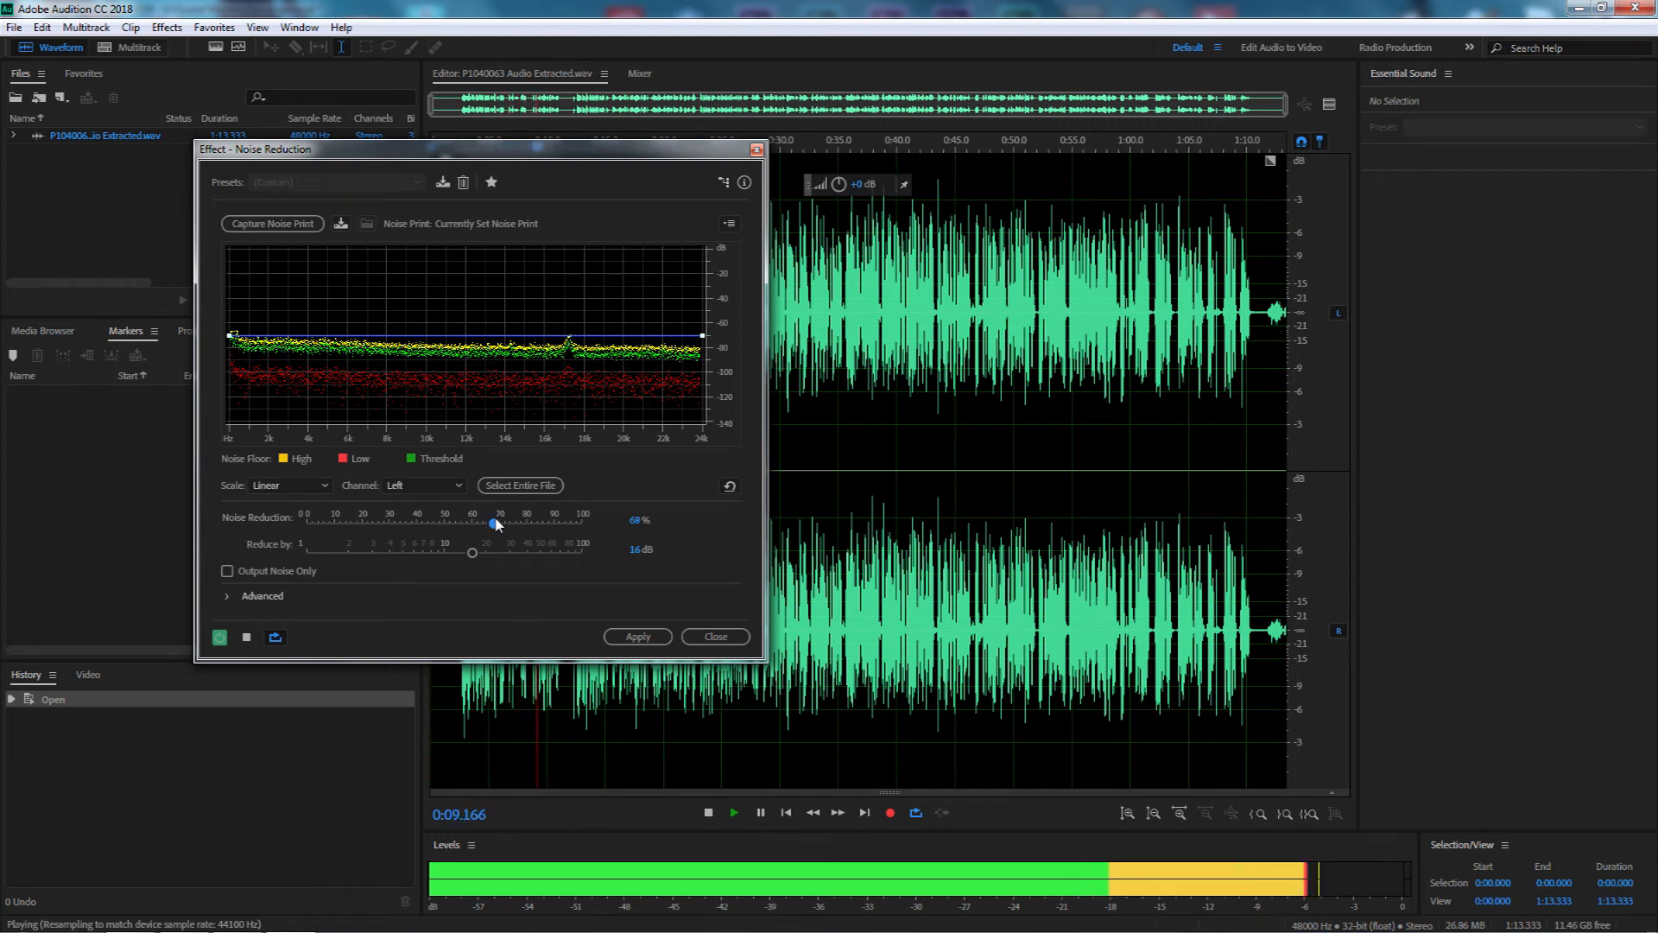
click(247, 636)
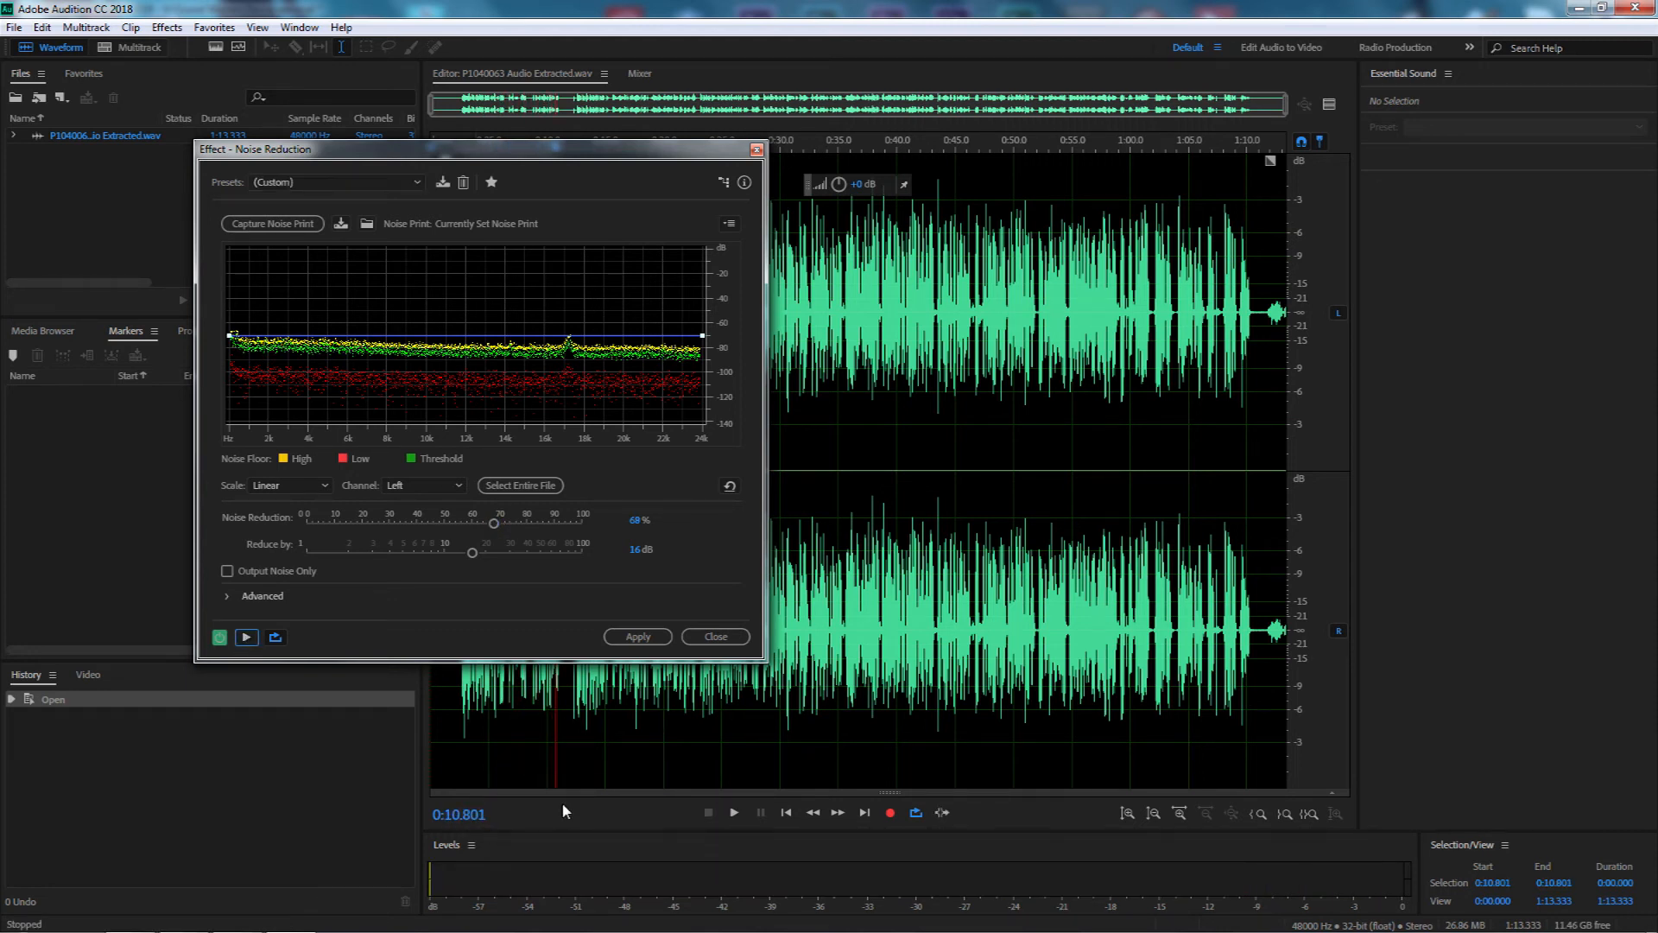
Return to the start of the file and preview the quiet opening with the current noise reduction setting
click(434, 744)
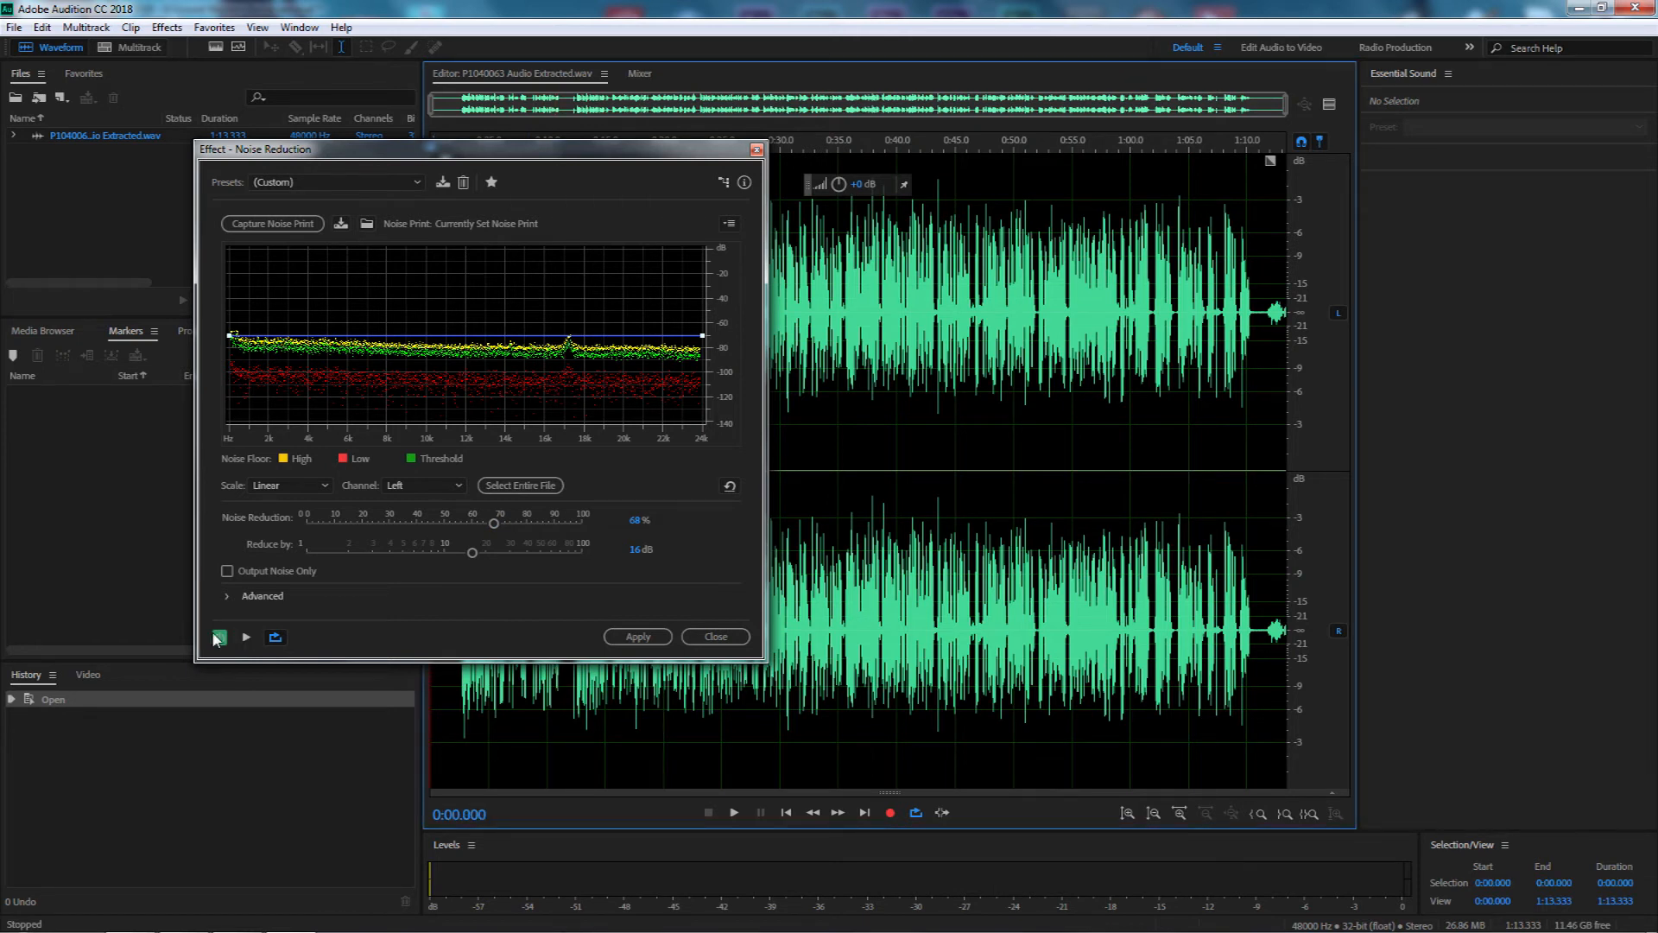
click(246, 636)
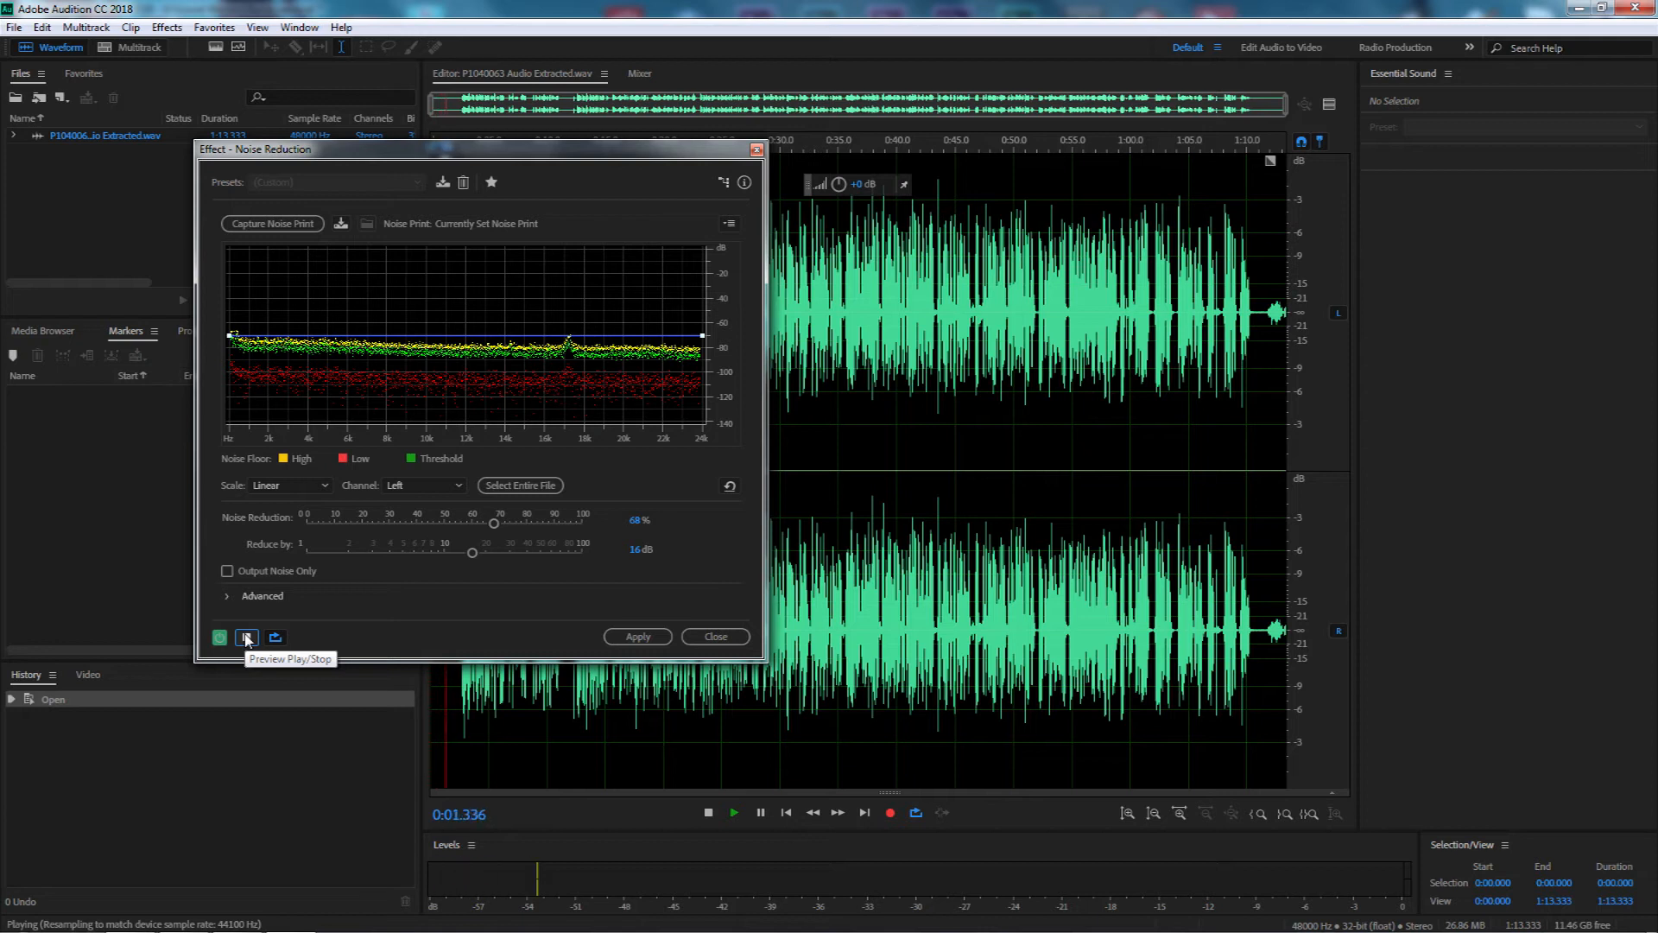
click(246, 637)
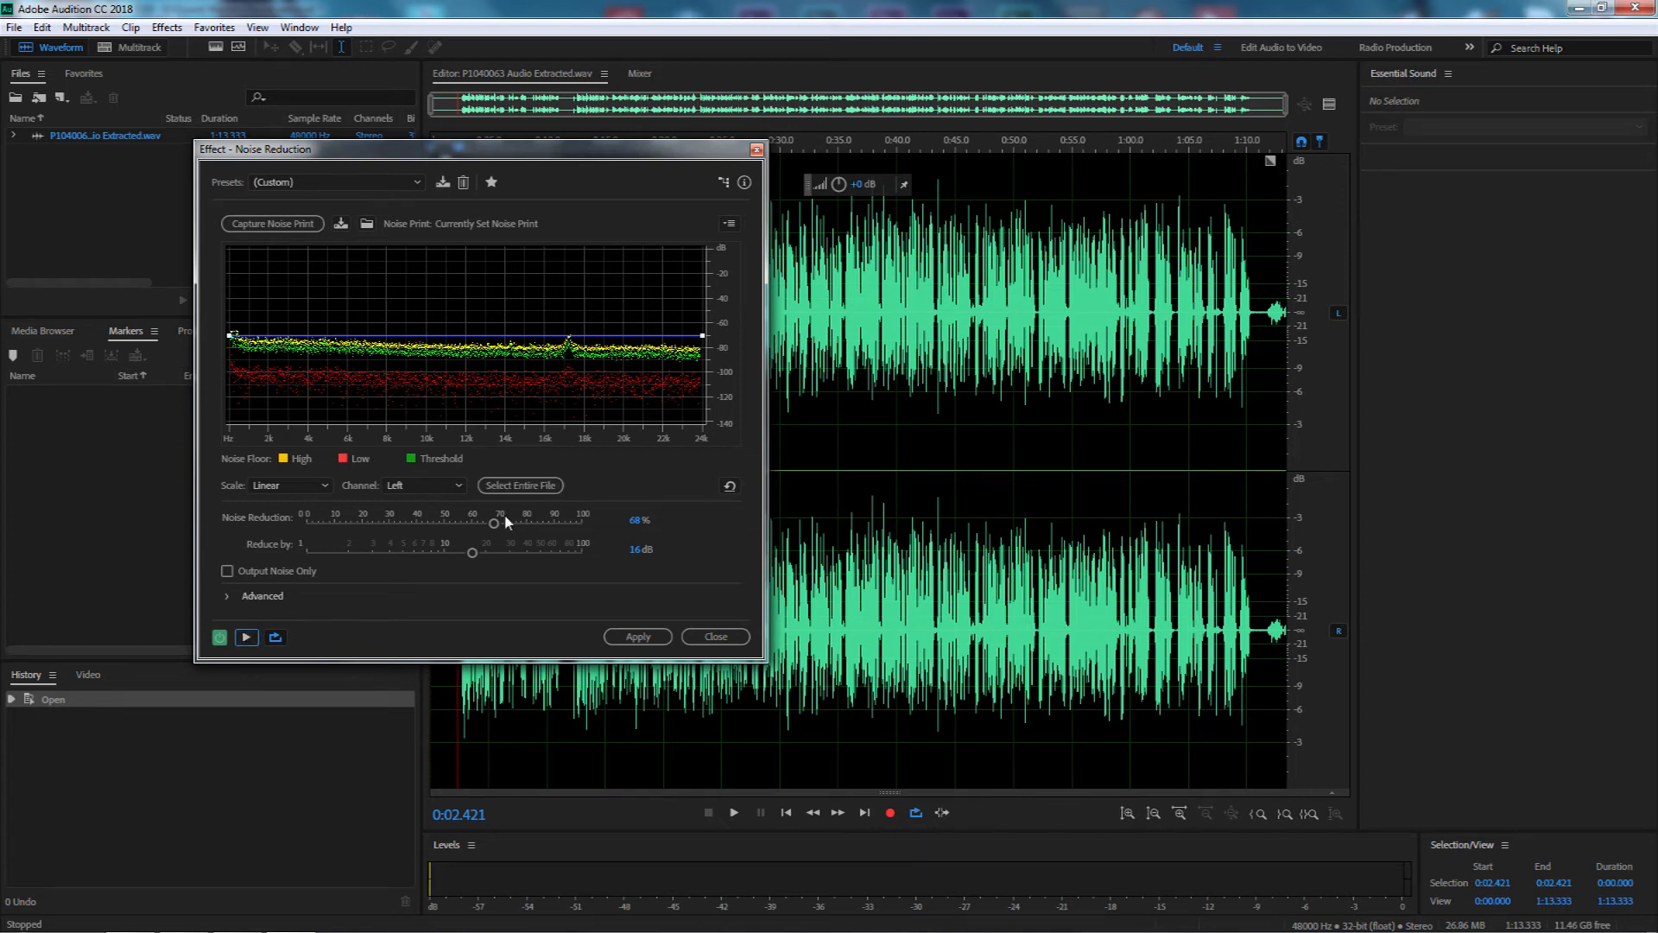
Preview the speech with noise reduction at 100%, then lower the amount to 61%
click(246, 637)
drag(493, 523, 595, 521)
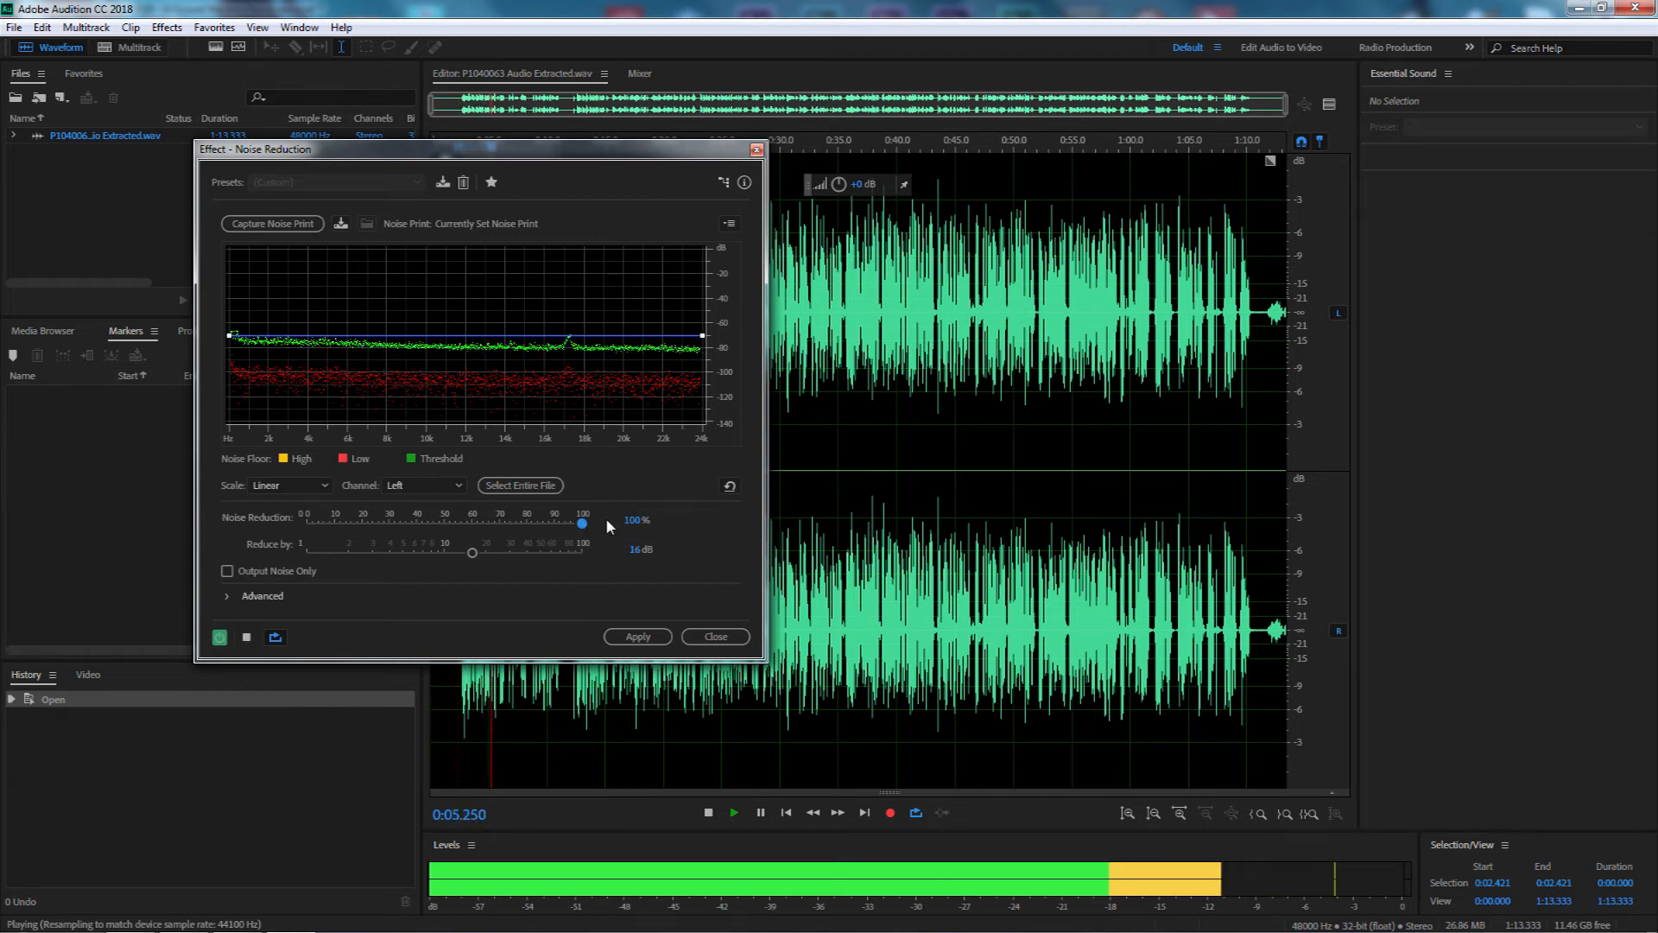
click(246, 638)
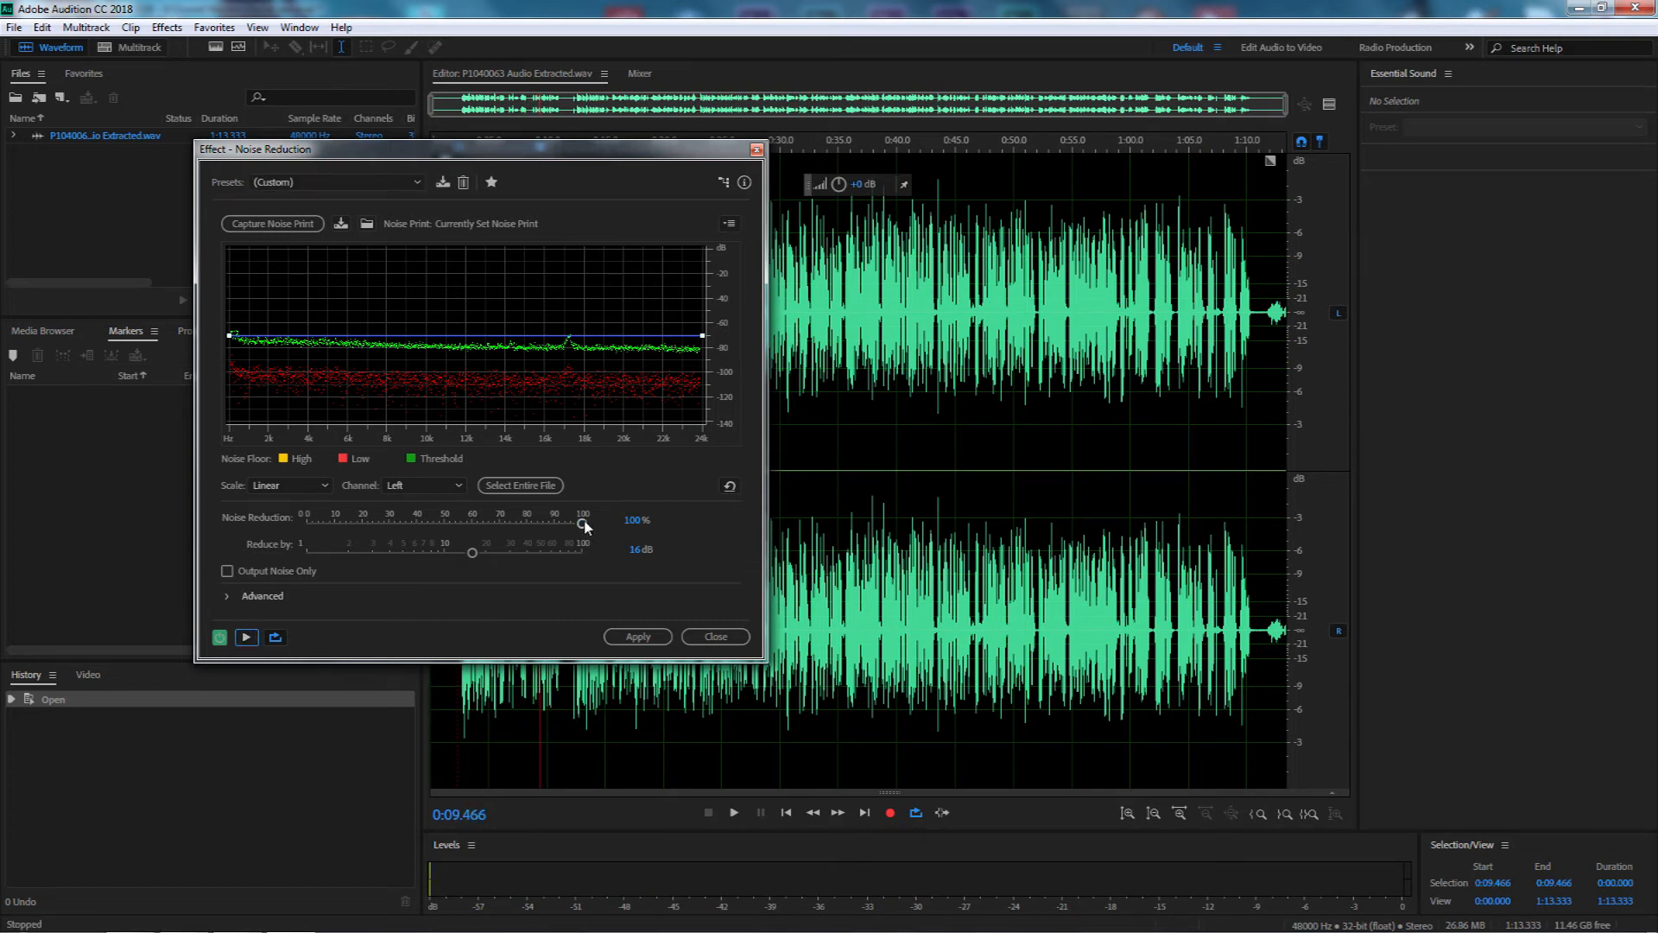
drag(585, 524, 473, 530)
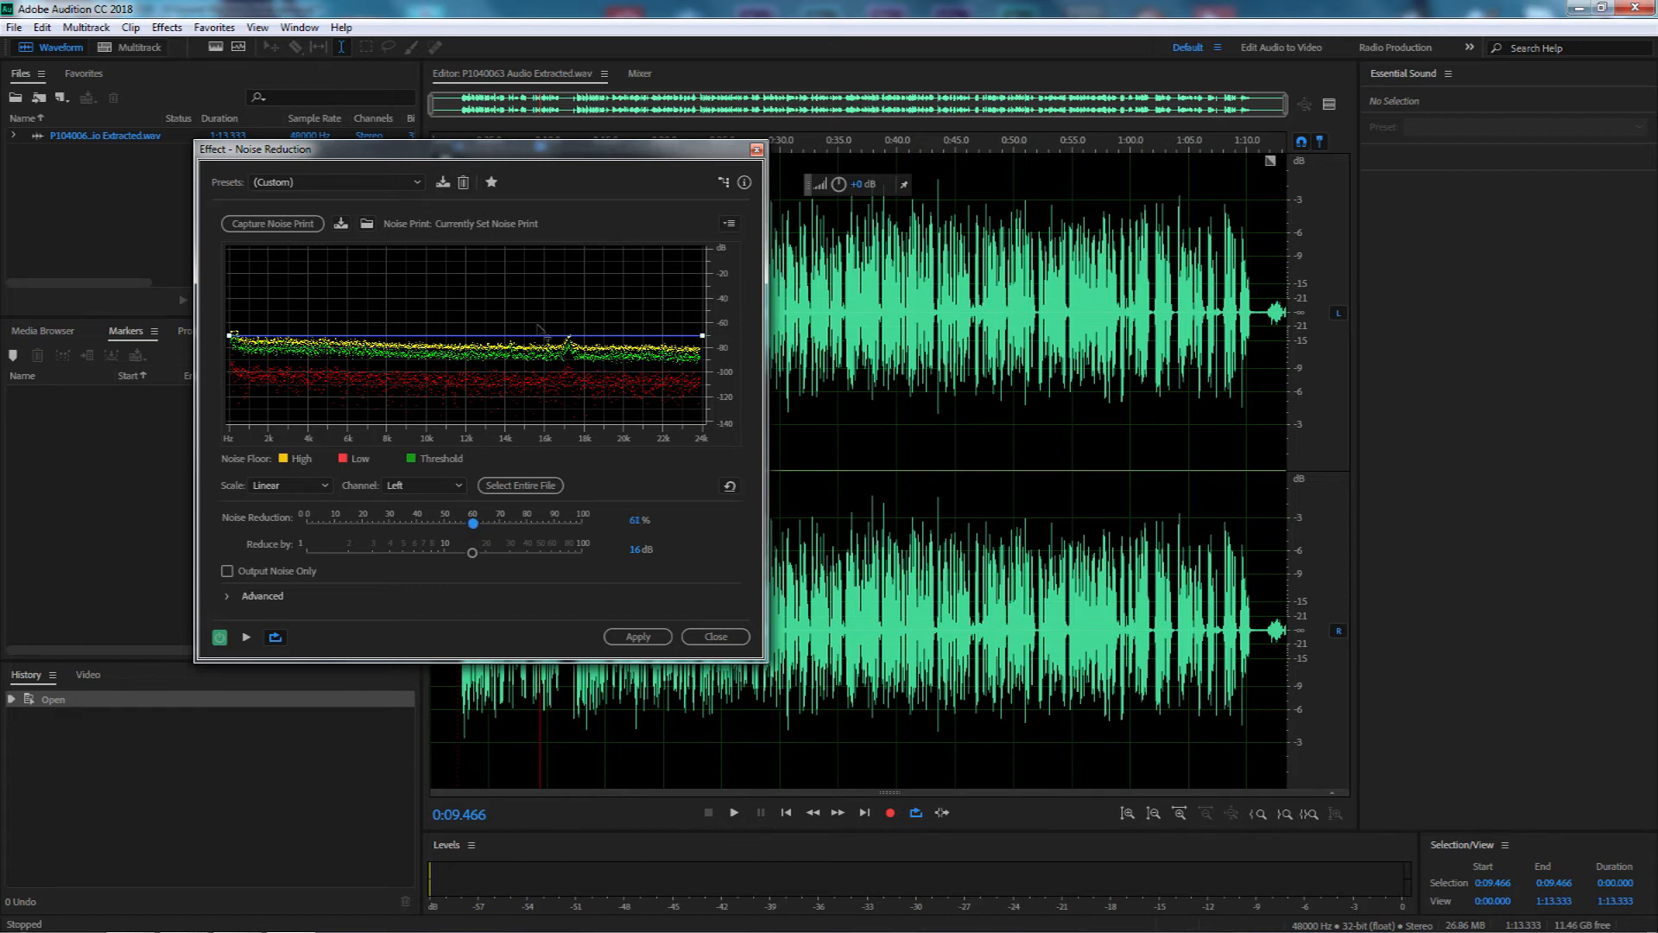
Add control points near 14.4 kHz and 18 kHz to the noise reduction curve and adjust them while previewing the speech
drag(523, 334, 512, 330)
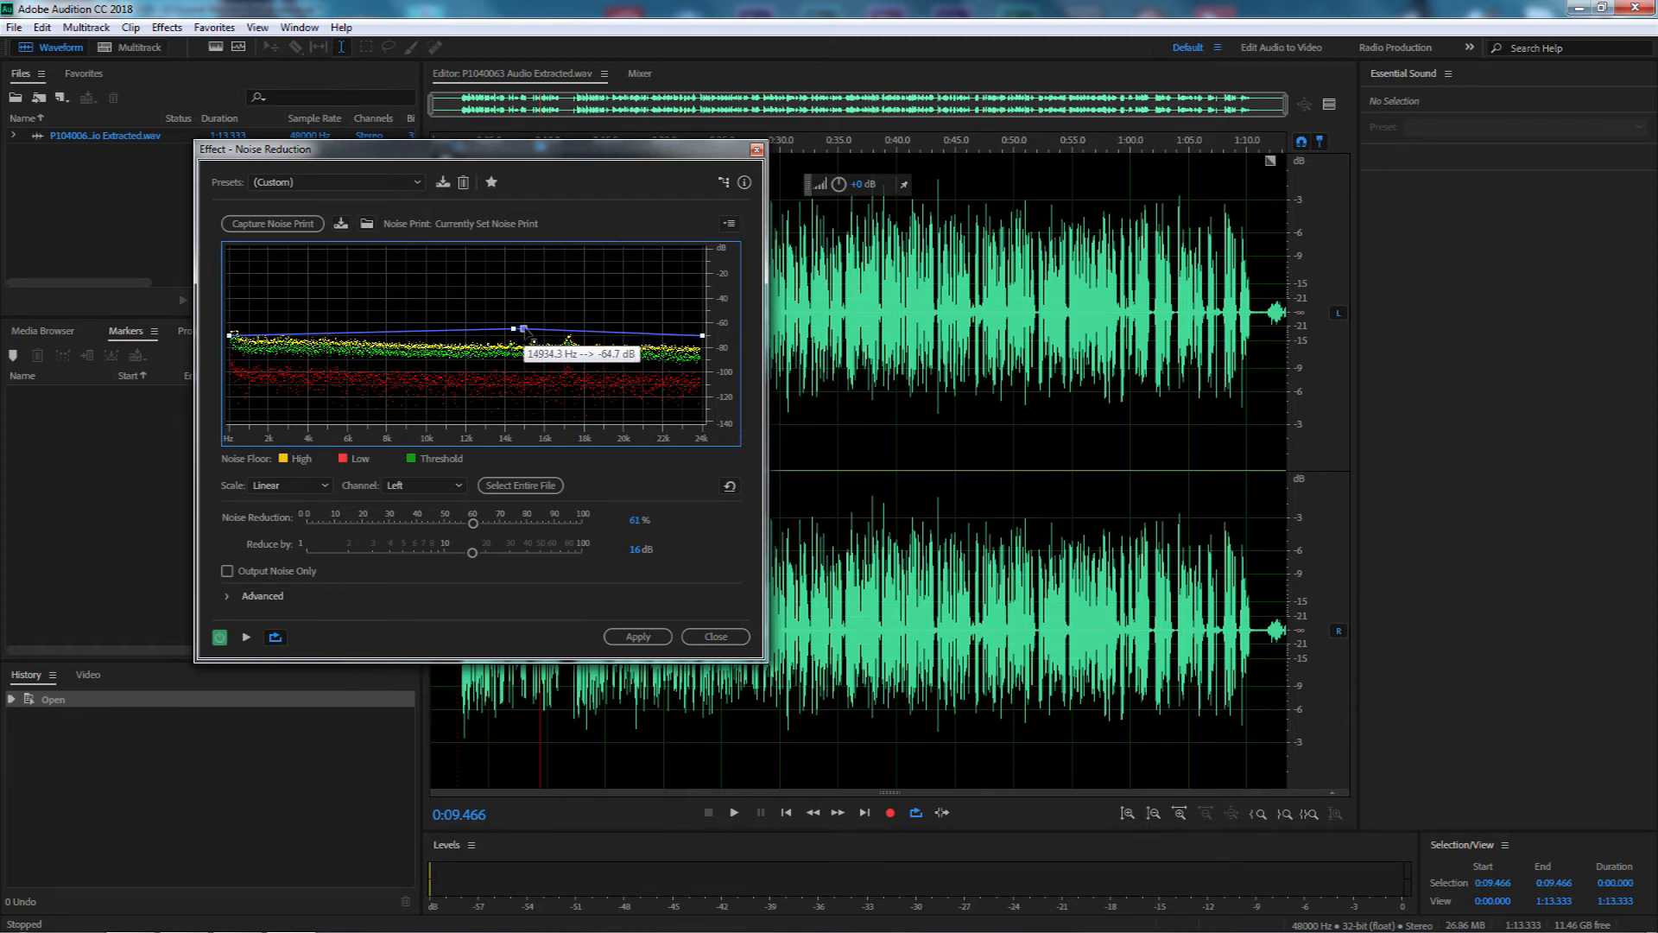
click(586, 331)
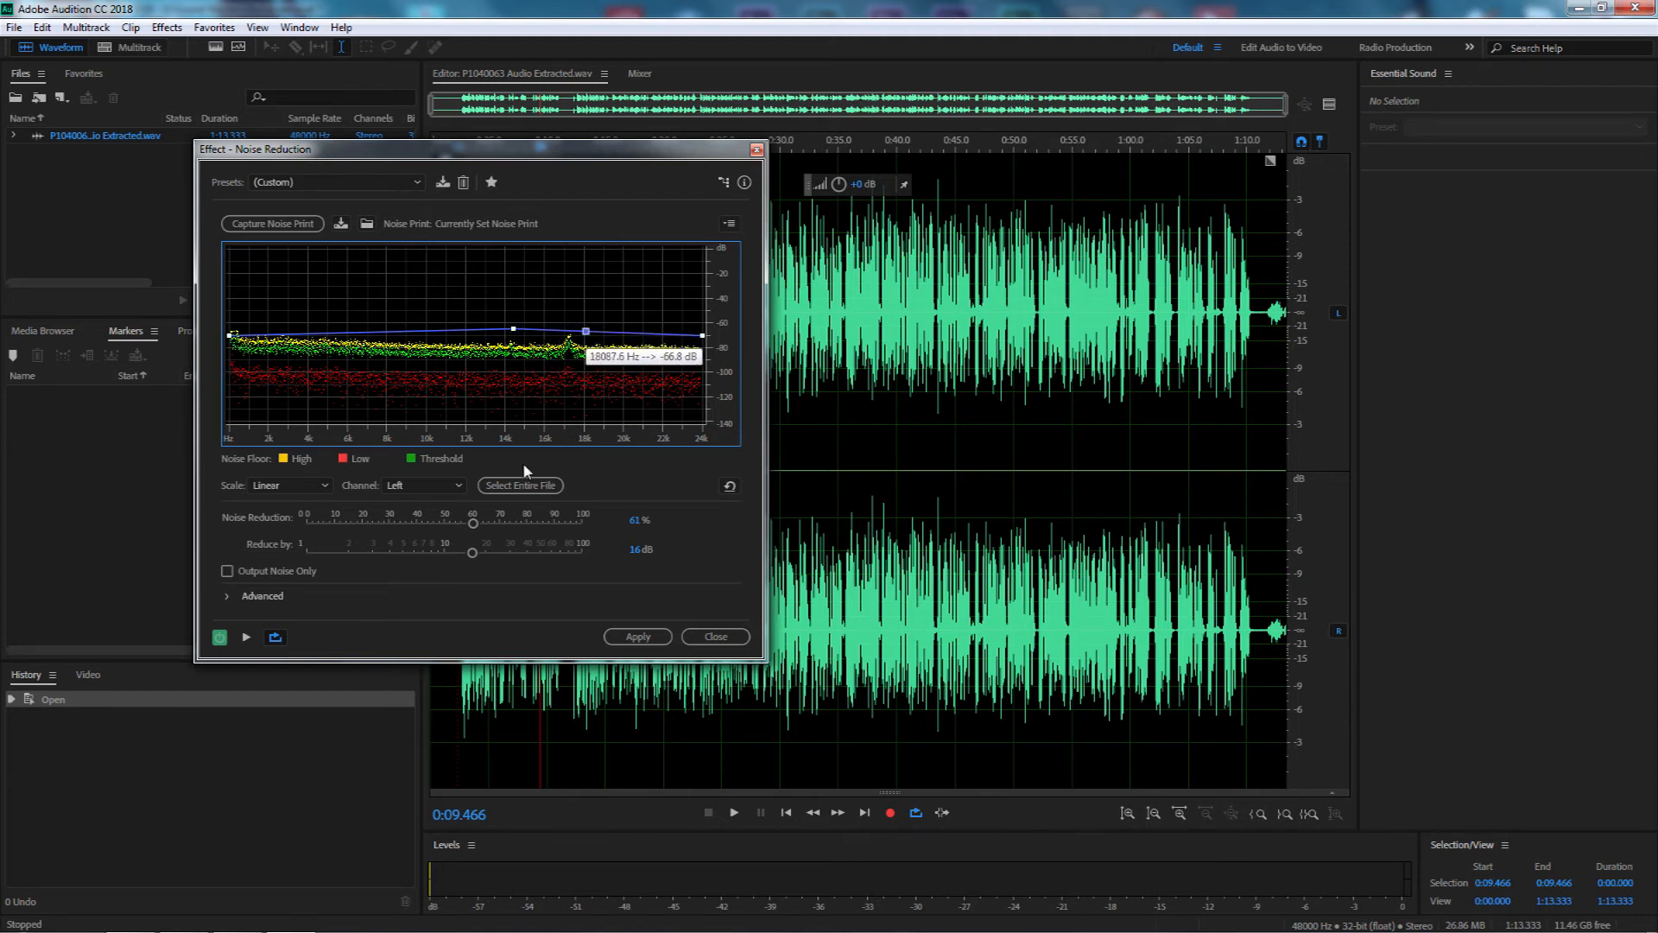
click(246, 638)
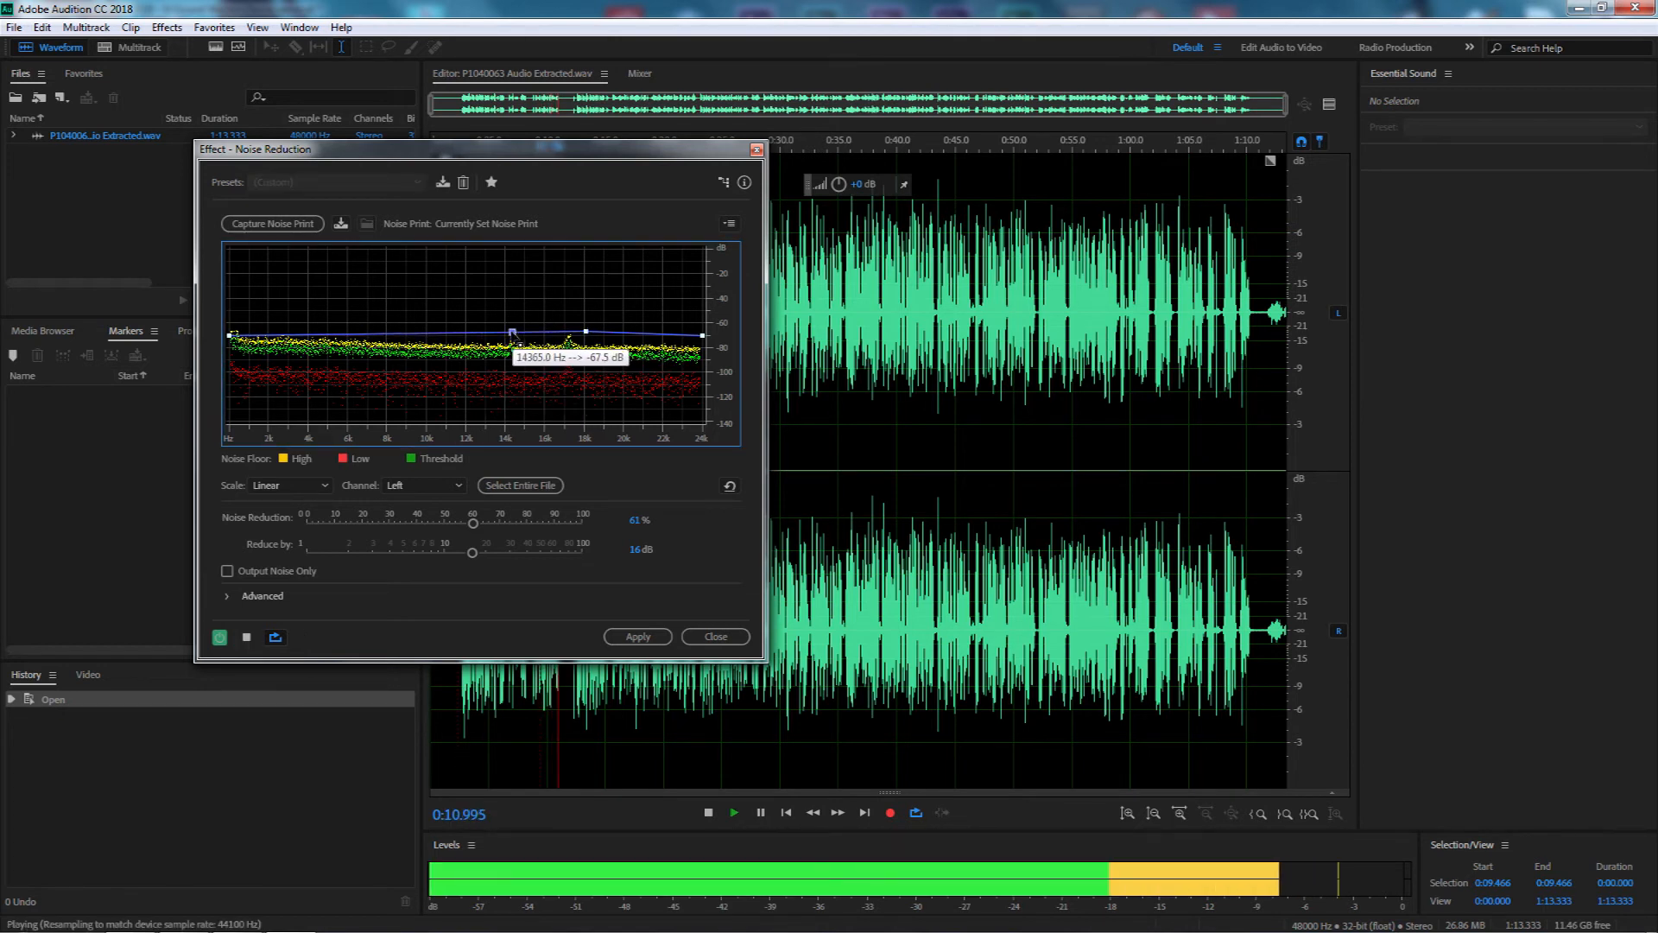
drag(513, 332, 588, 329)
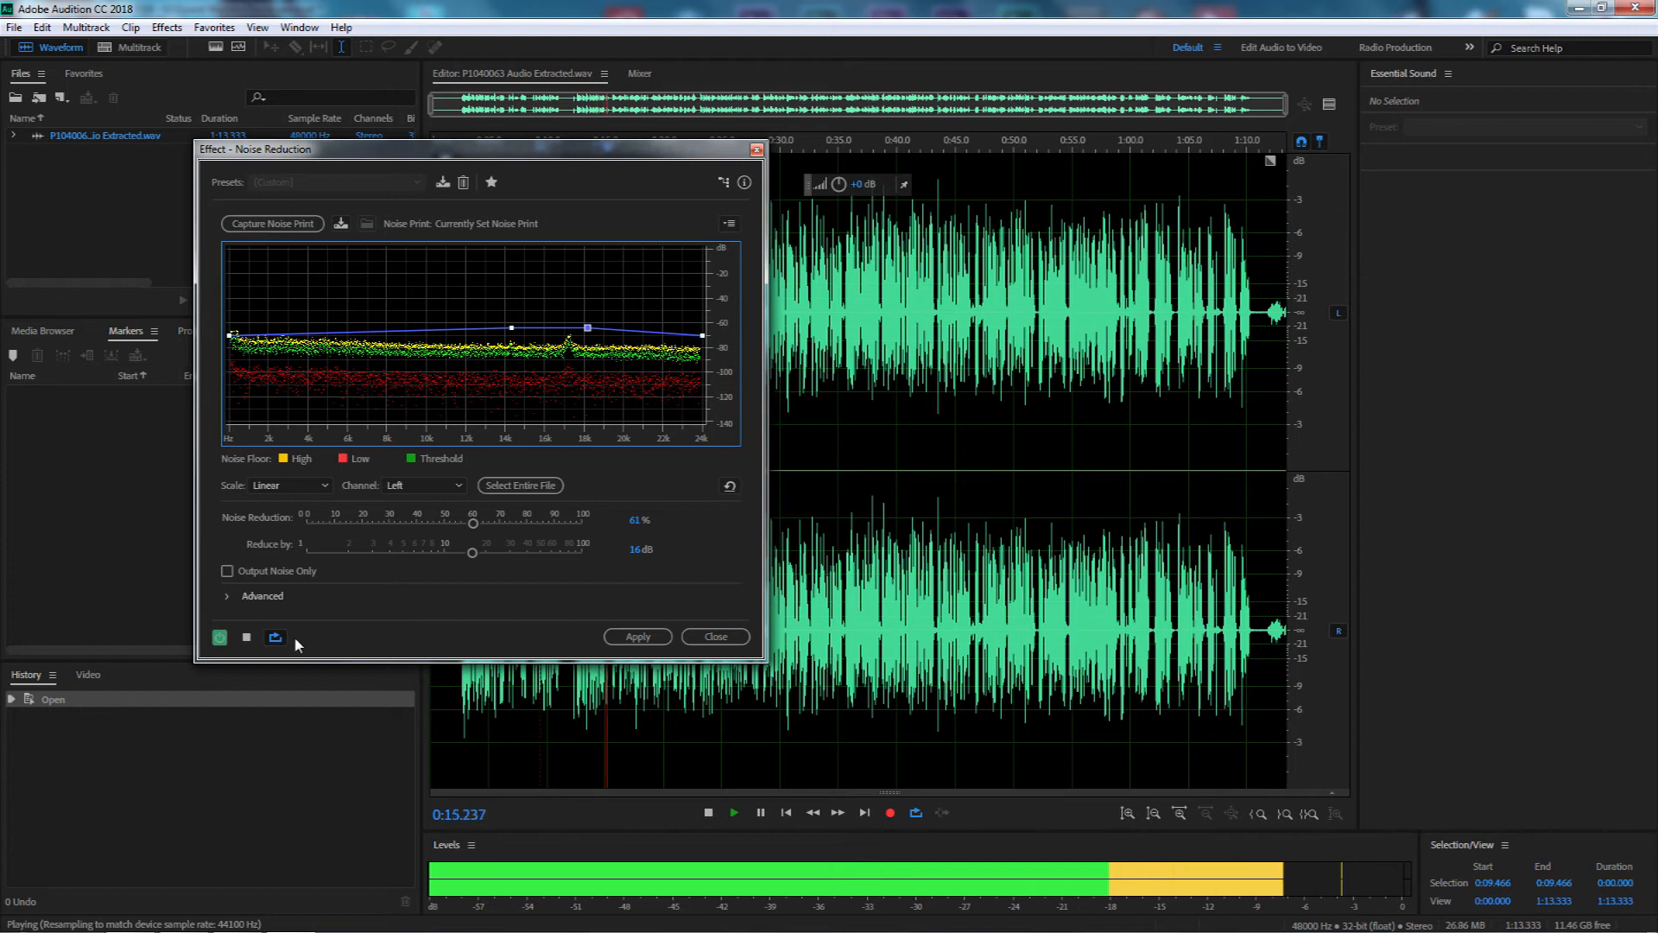
key(space)
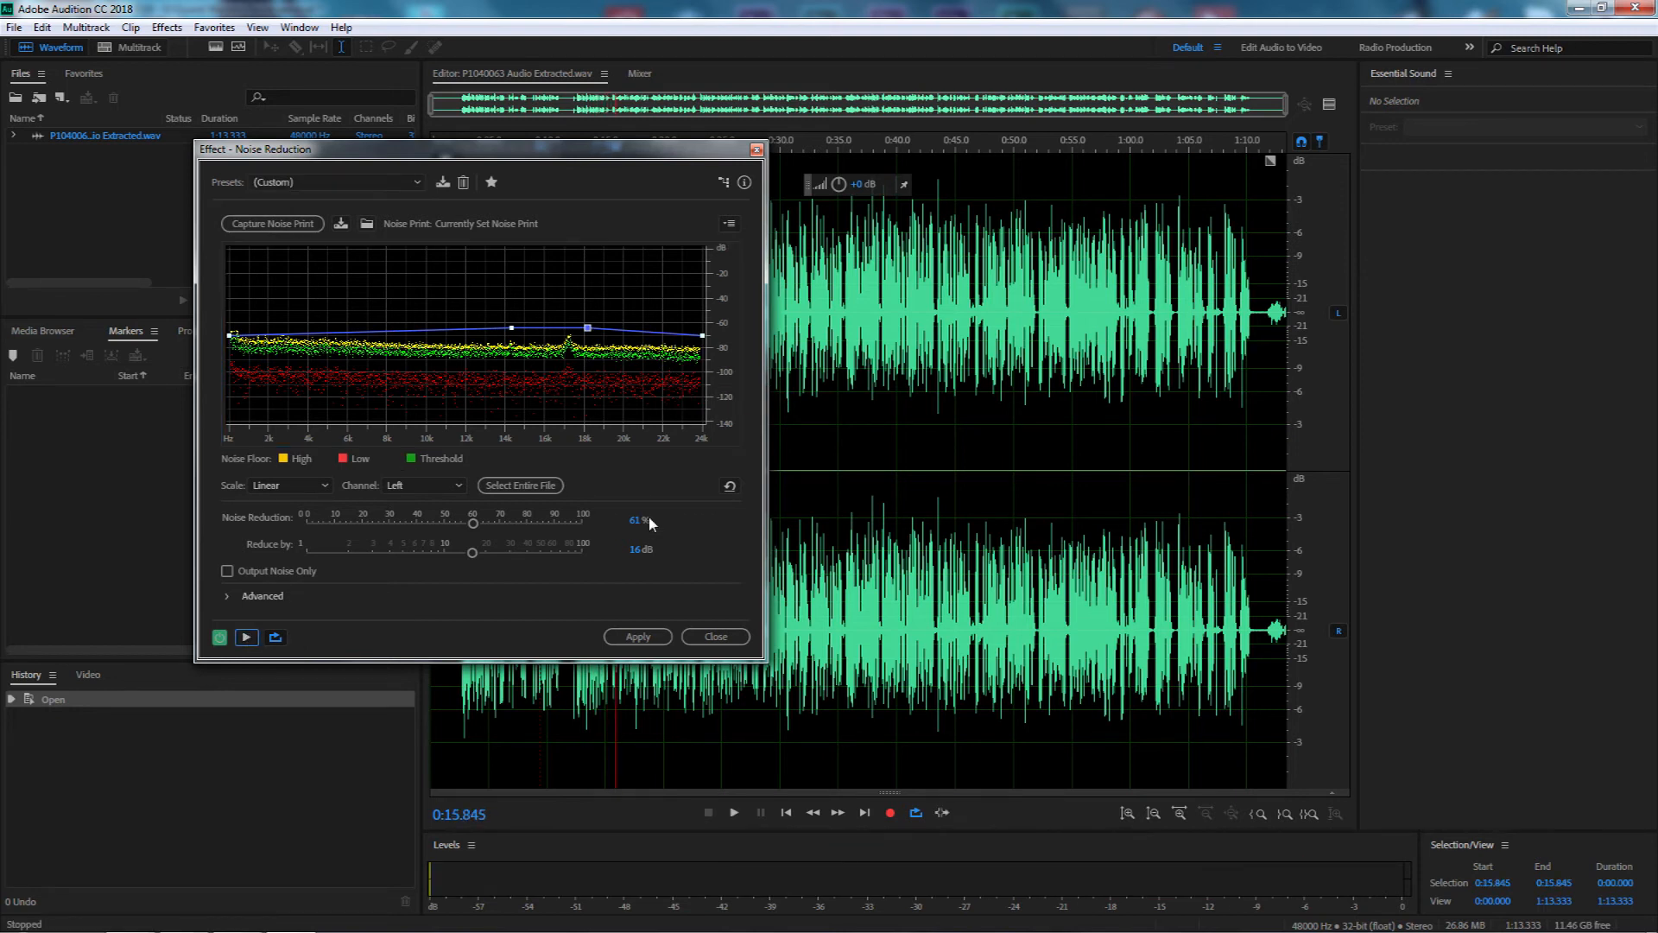
Apply the Noise Reduction effect to the whole file and save the cleaned audio
click(637, 638)
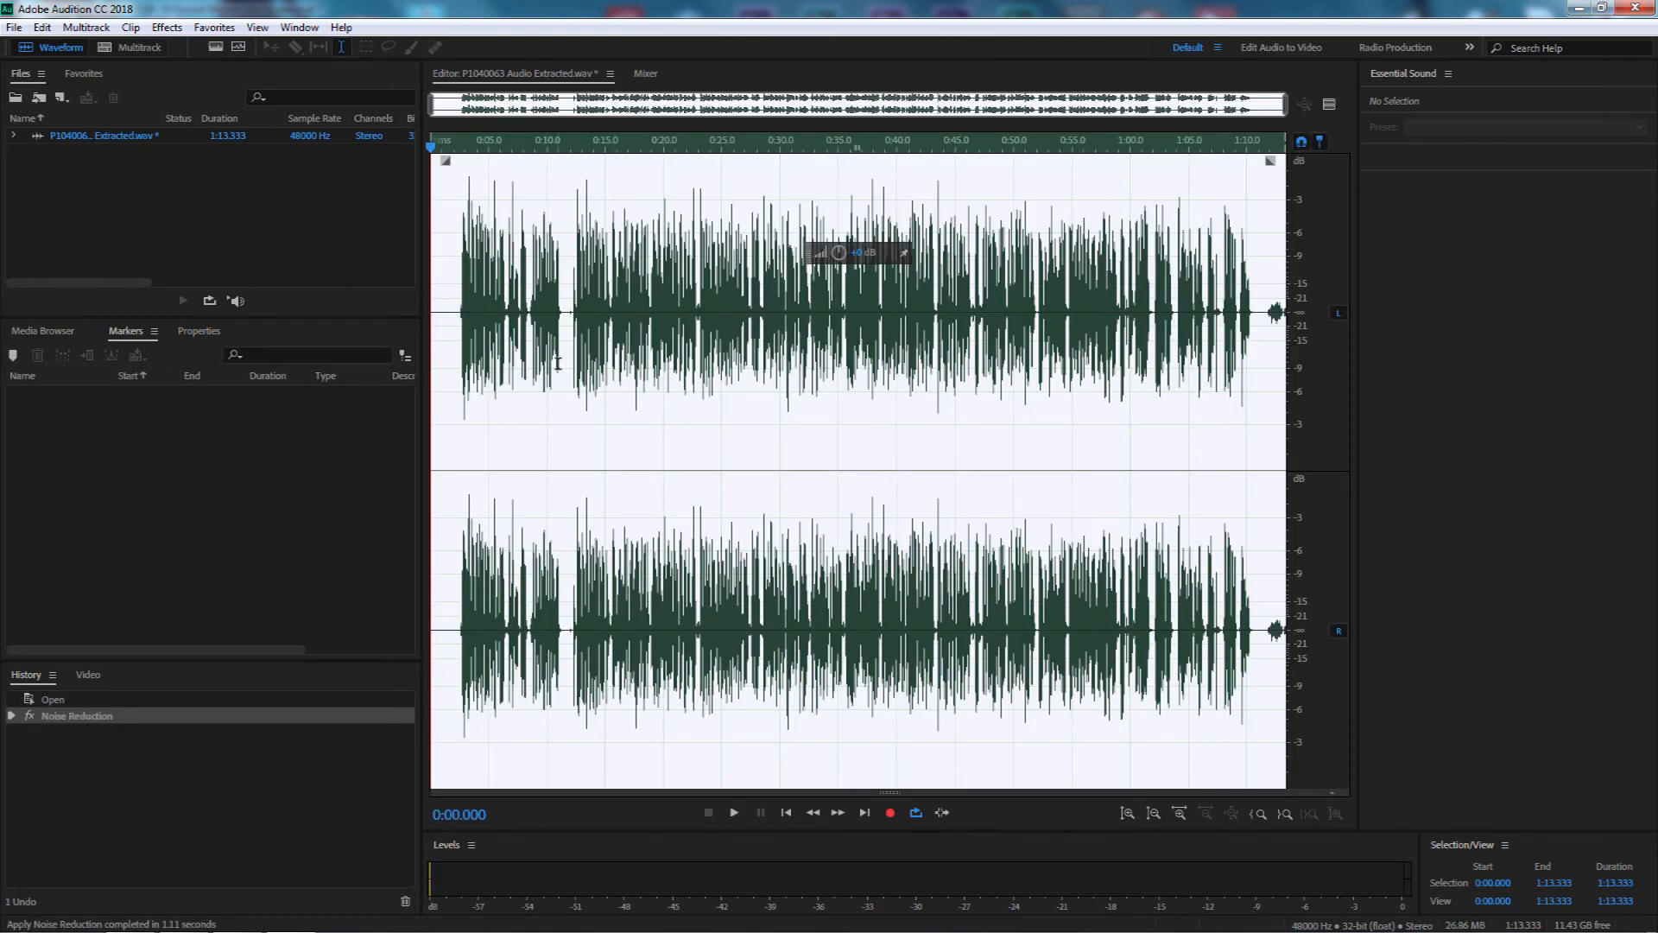
click(14, 27)
click(41, 239)
Close Audition to return to Premiere Pro, and play the P1040063 sequence from the start to check the cleaned audio
click(1635, 8)
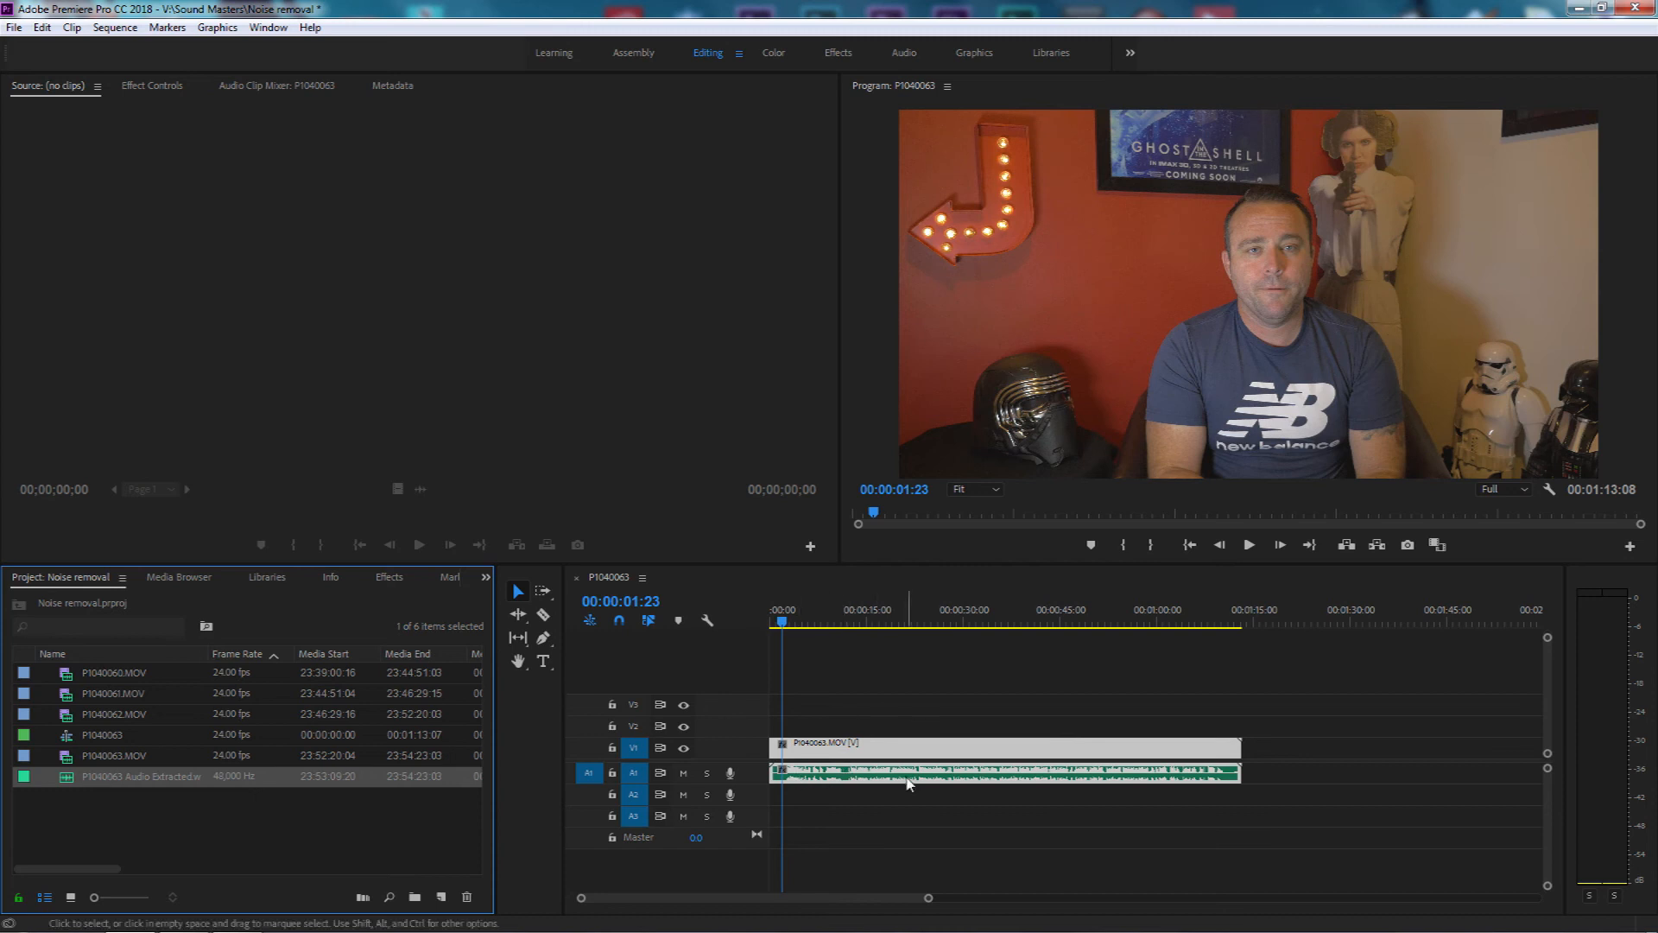
drag(782, 621, 767, 623)
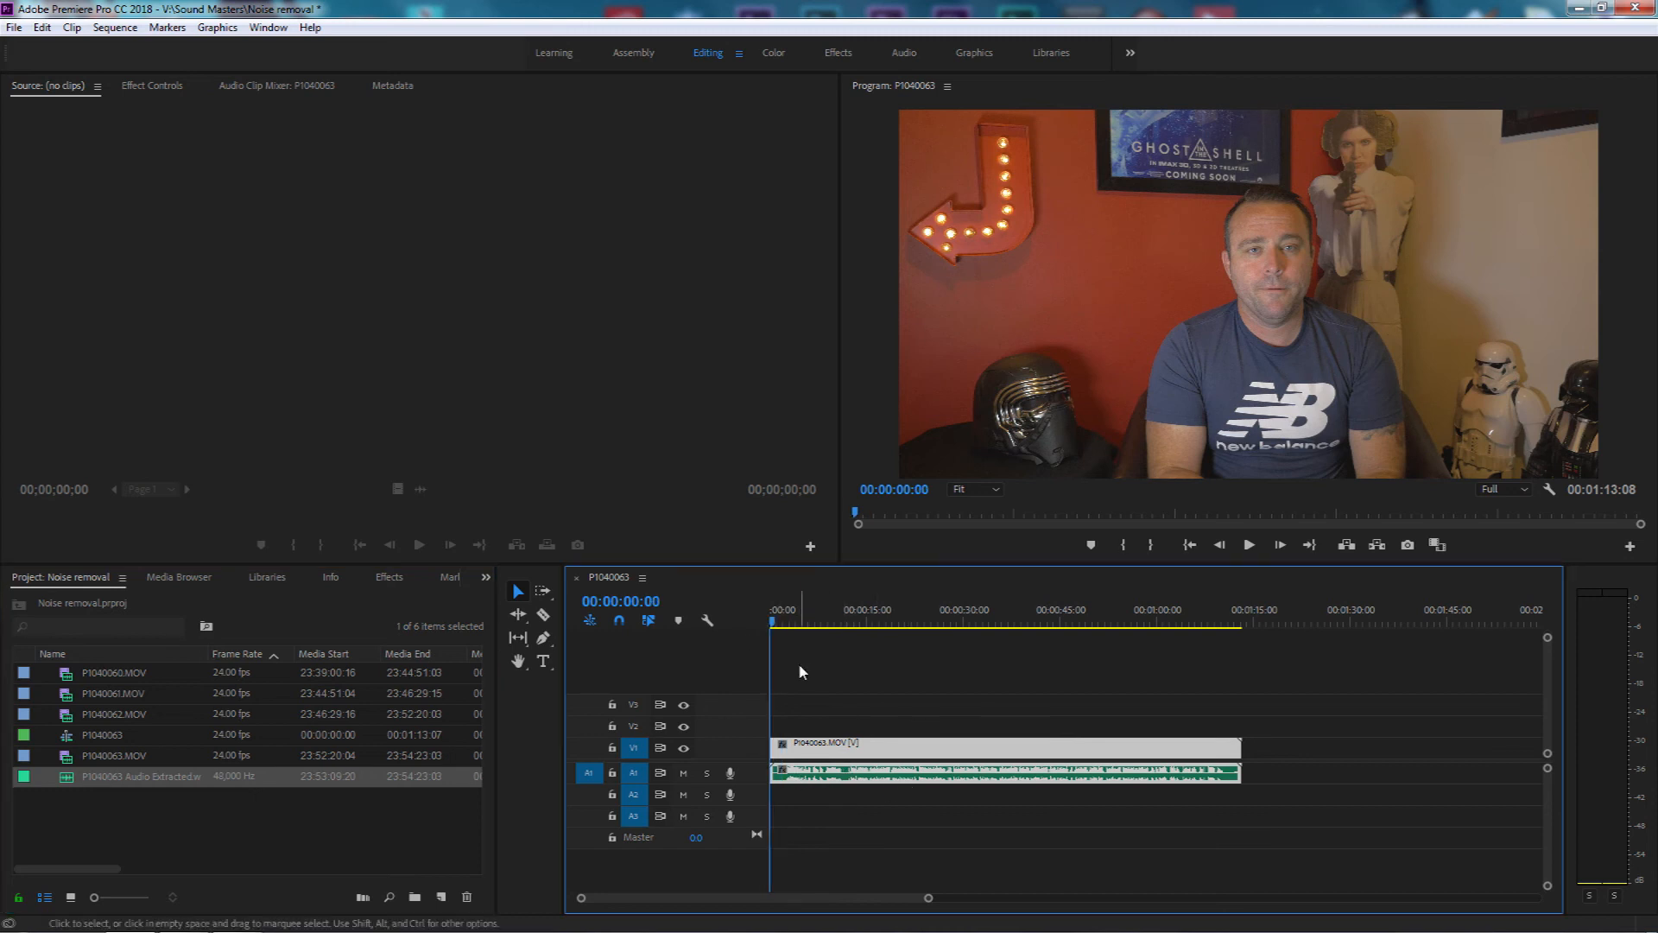
click(800, 666)
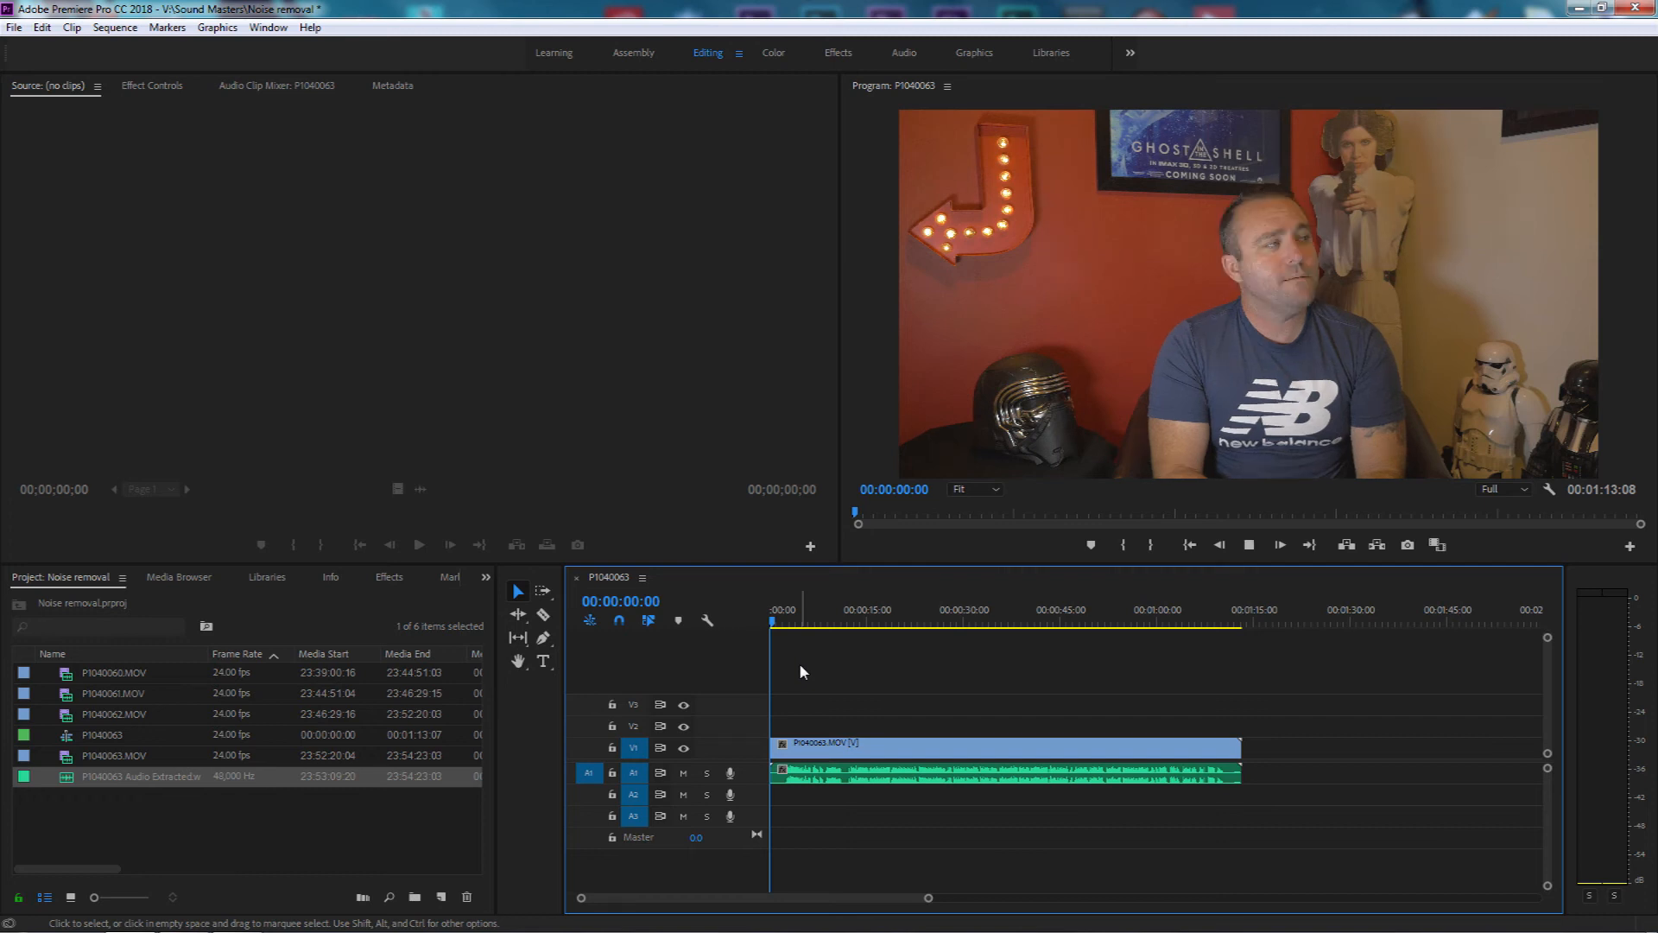
key(space)
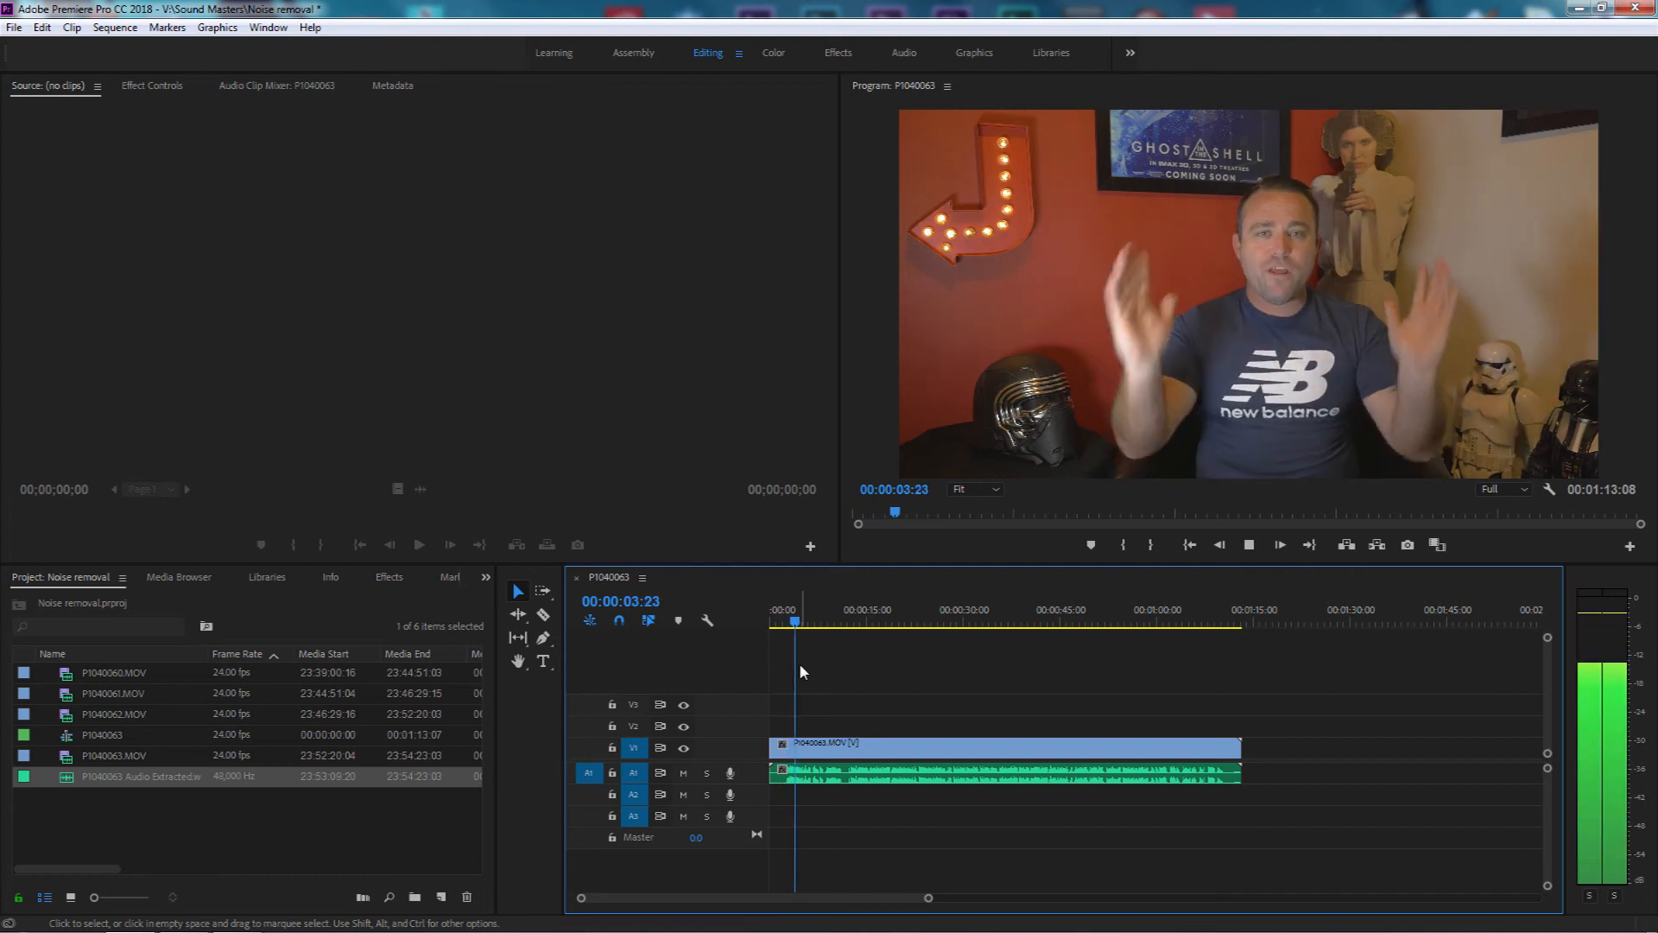
key(space)
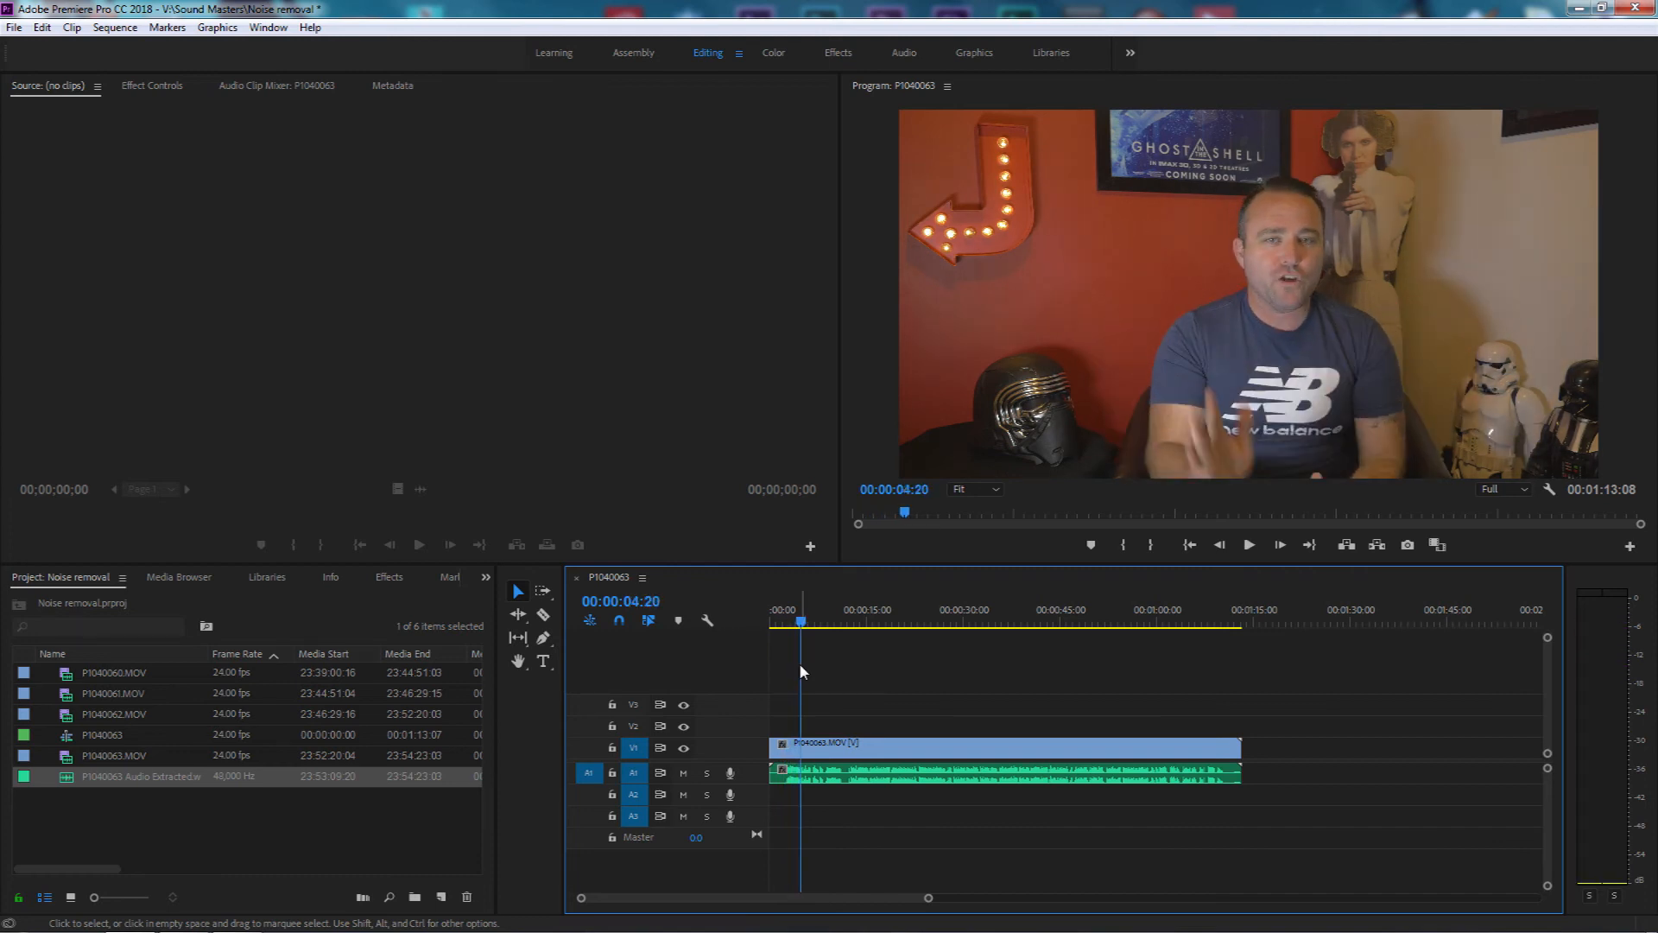